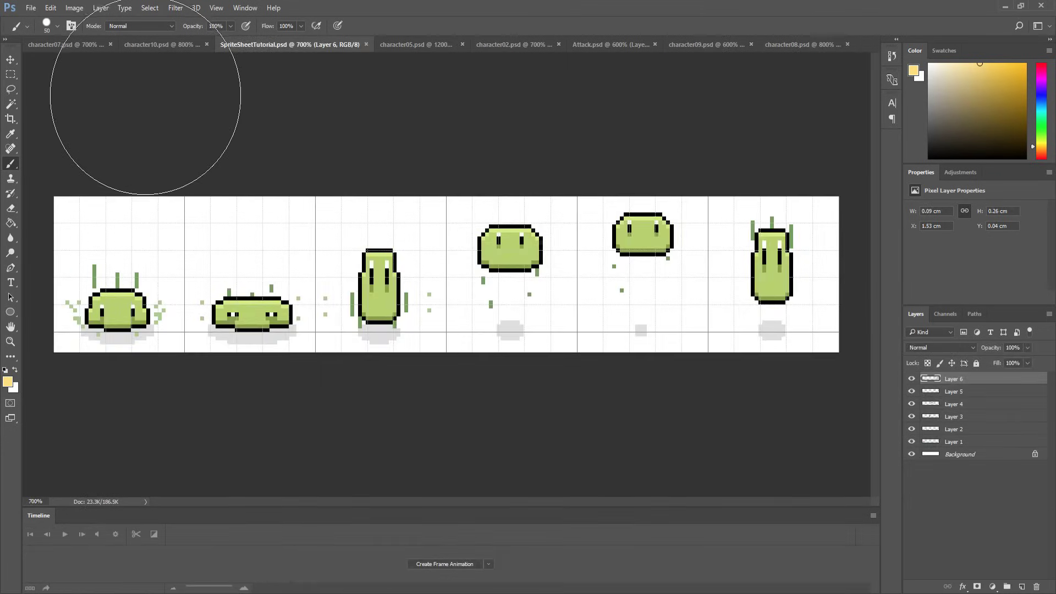
# - Show the six-frame slime sheet in Photoshop and bring up the canvas background colour options
pyautogui.rightClick(157, 116)
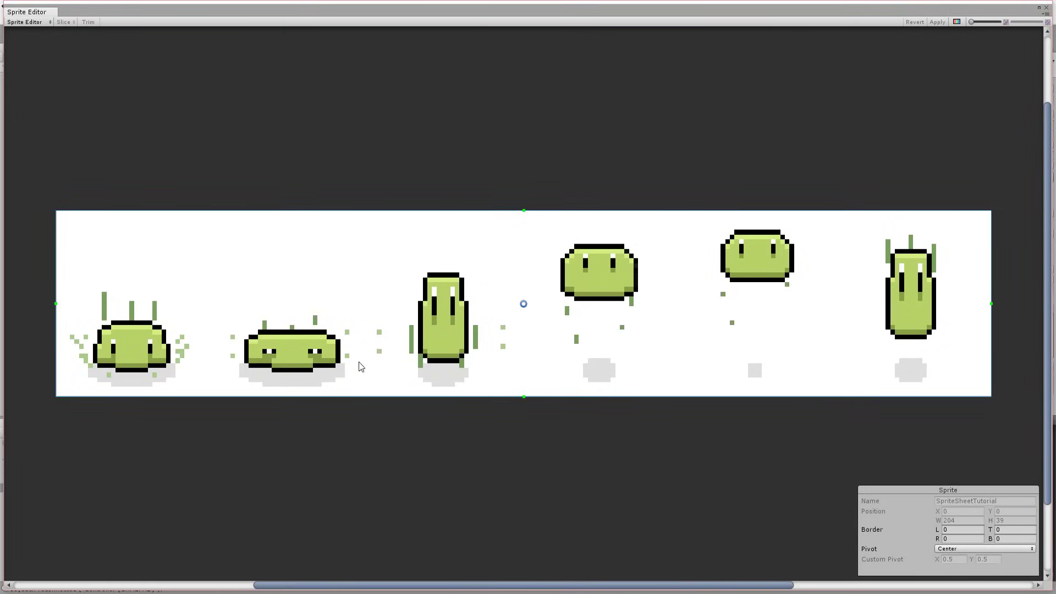
# - Close the Sprite Editor and change the slime sheet's Sprite Mode to Multiple in the Inspector
pyautogui.click(1047, 8)
pyautogui.click(952, 114)
pyautogui.click(941, 140)
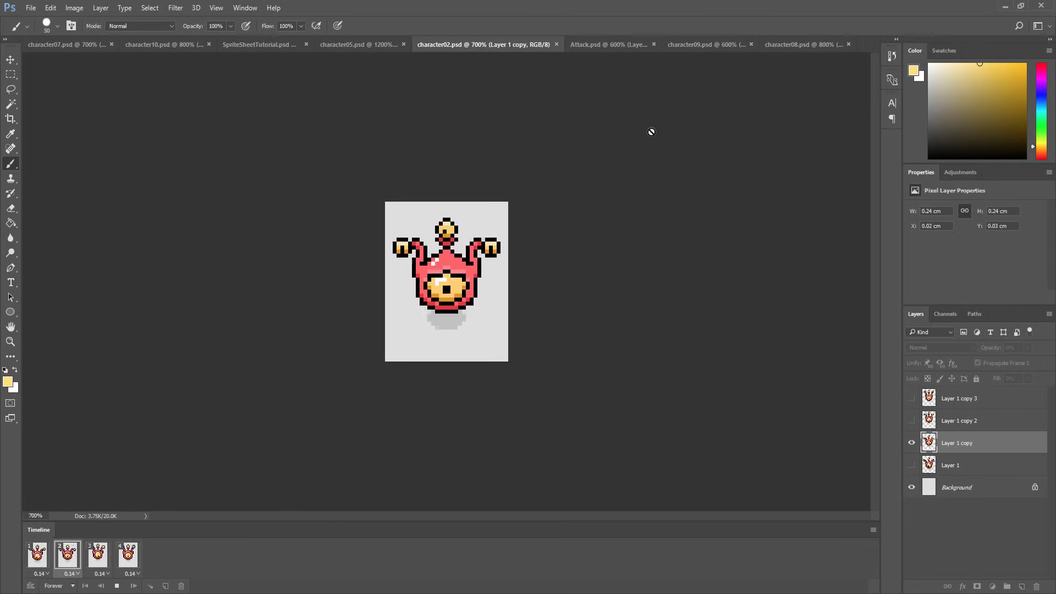
# - Play the character05 knight and character10 slime animations, then close the other documents
pyautogui.press('space')
pyautogui.click(354, 47)
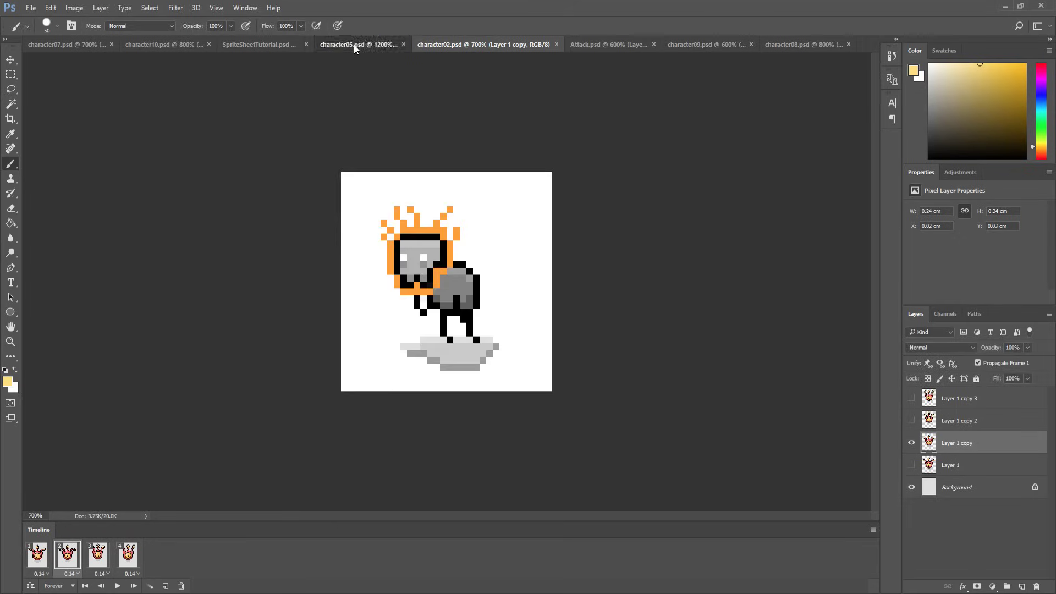
pyautogui.press('space')
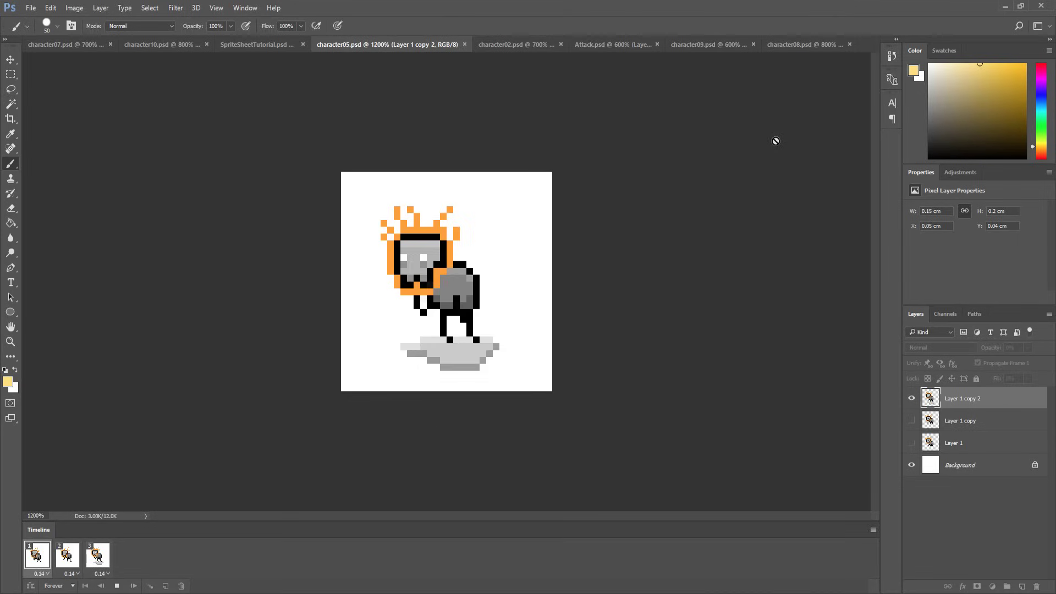
pyautogui.press('space')
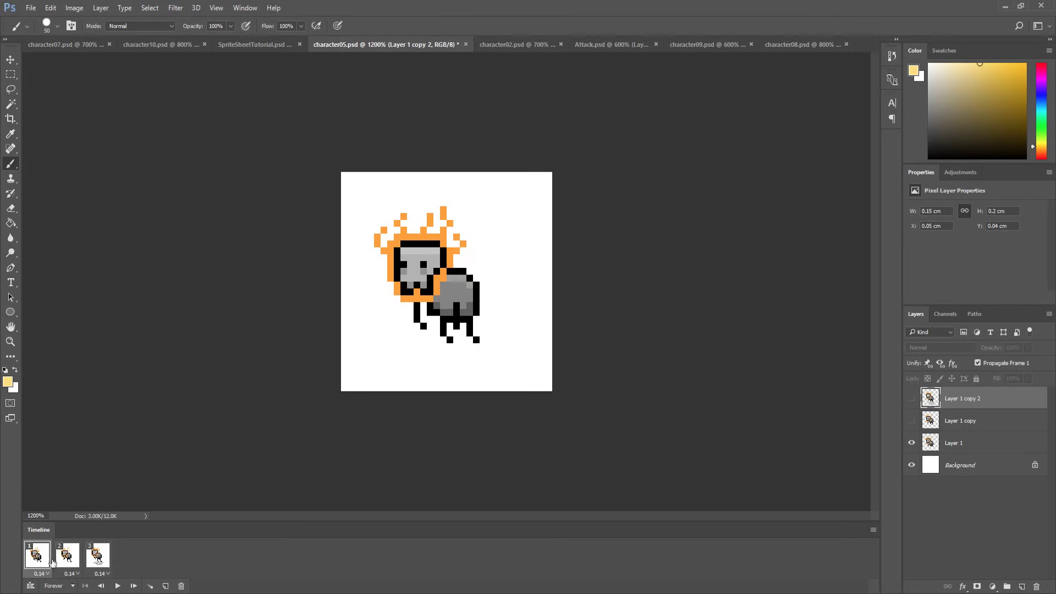
pyautogui.click(161, 45)
pyautogui.press('space')
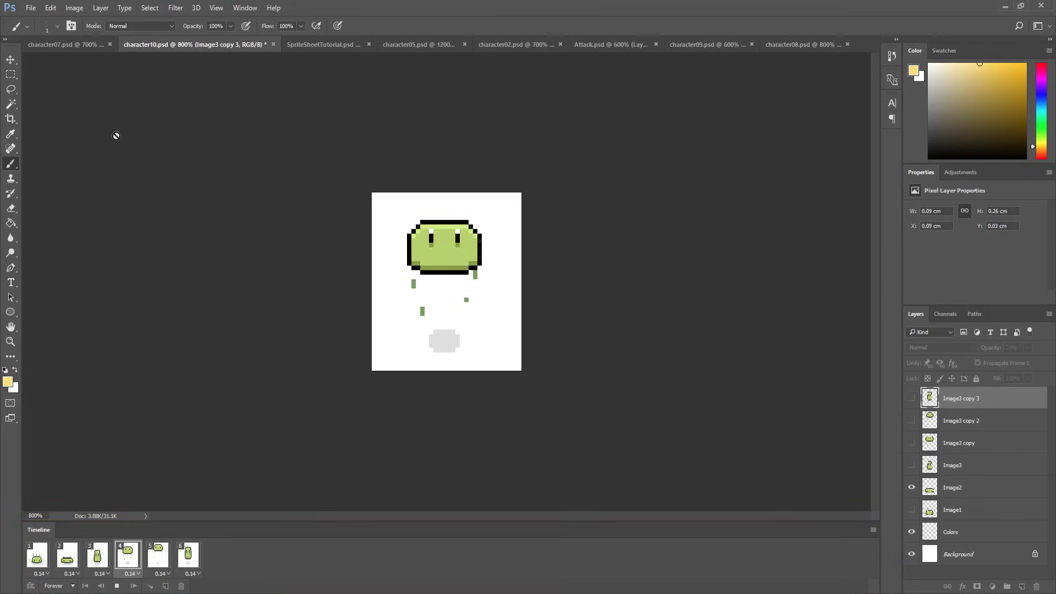
pyautogui.click(31, 8)
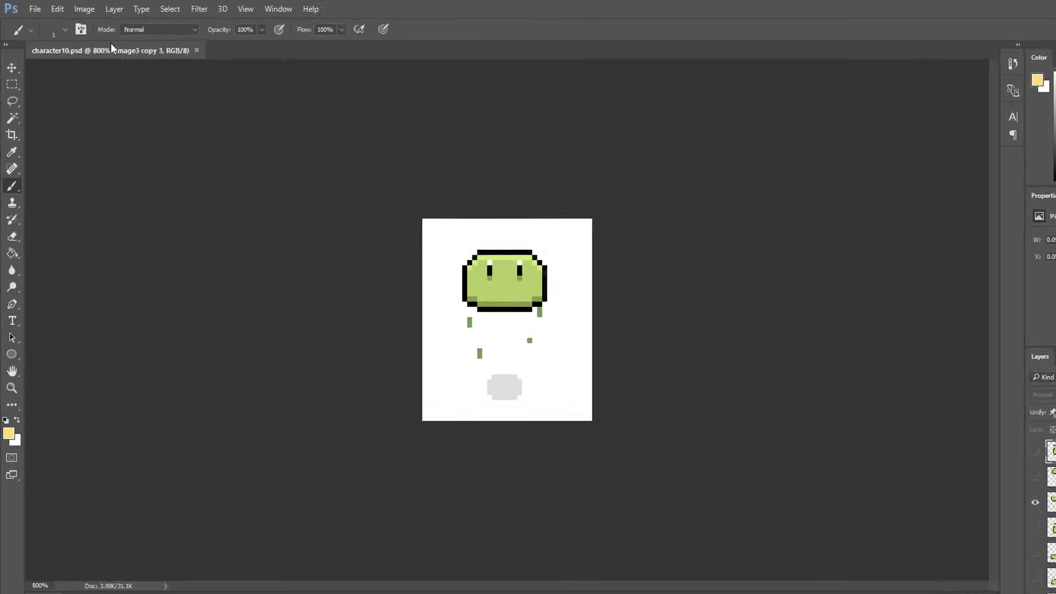
pyautogui.click(74, 7)
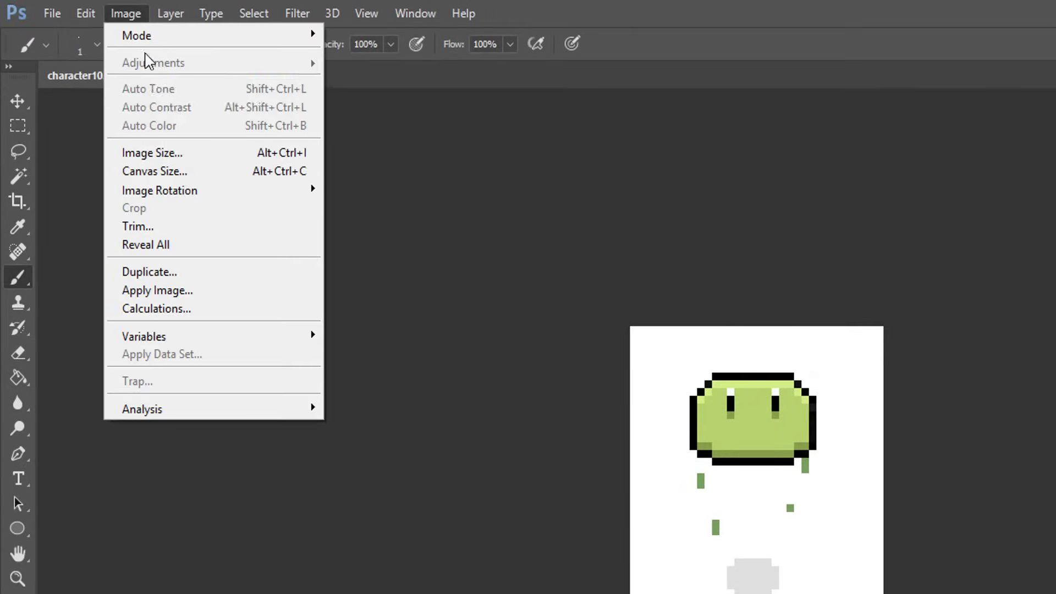
pyautogui.click(164, 159)
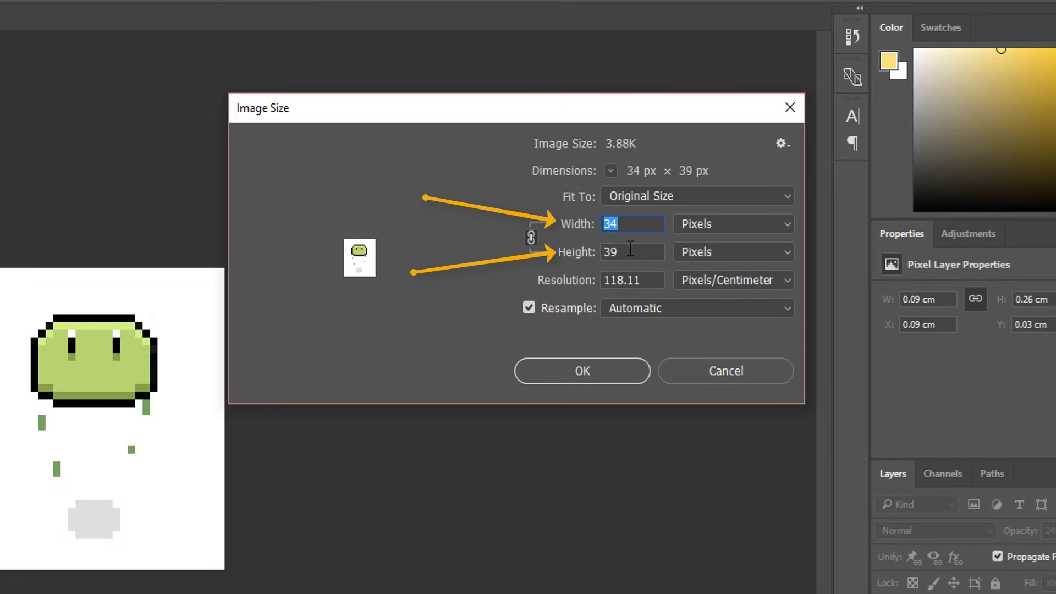
pyautogui.click(605, 369)
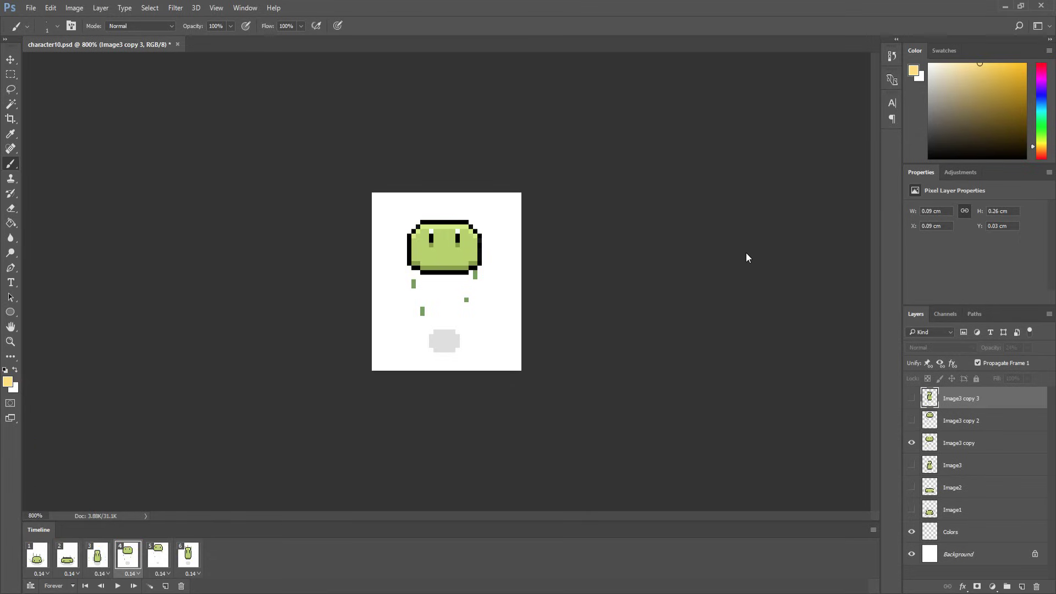
# - Create a new white 204 × 39 pixel document, Untitled-1, and zoom in on it
pyautogui.click(31, 7)
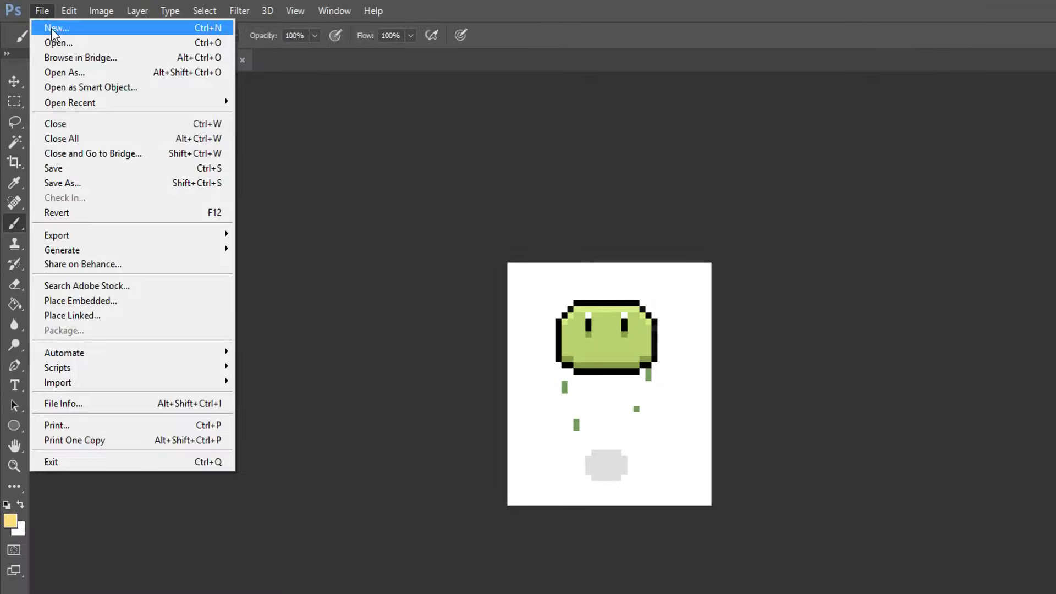
pyautogui.click(38, 20)
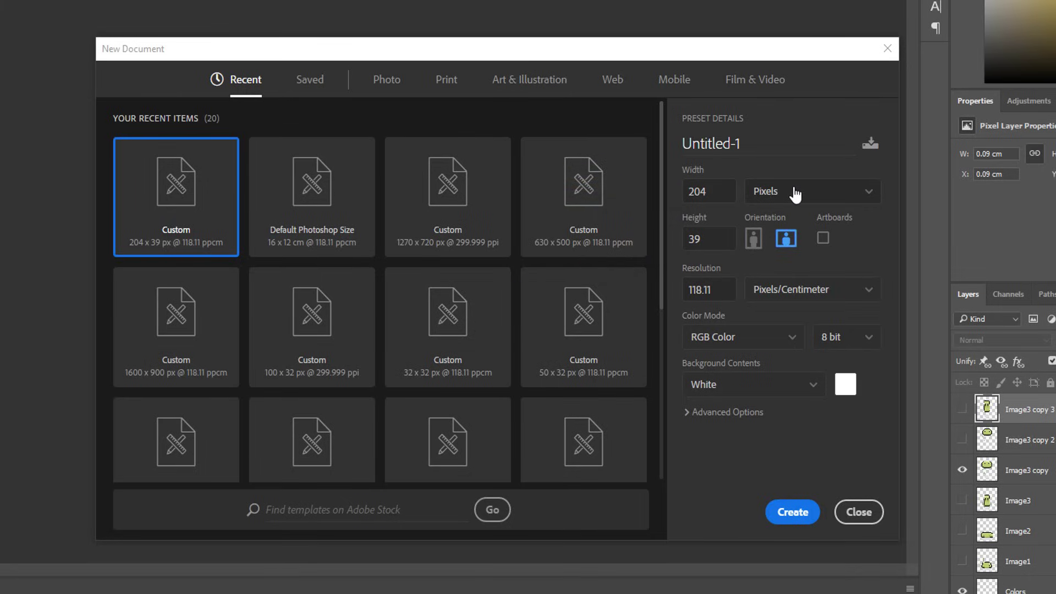
pyautogui.click(797, 512)
pyautogui.hotkey('ctrl', '+')
pyautogui.hotkey('ctrl', '+')
pyautogui.hotkey('ctrl', '+')
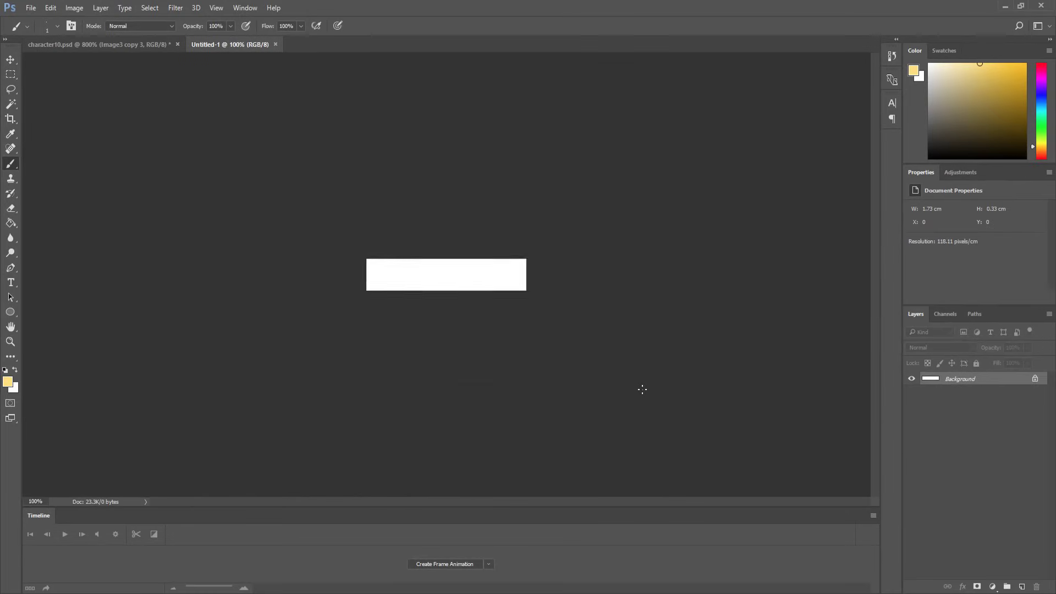
pyautogui.hotkey('ctrl', '+')
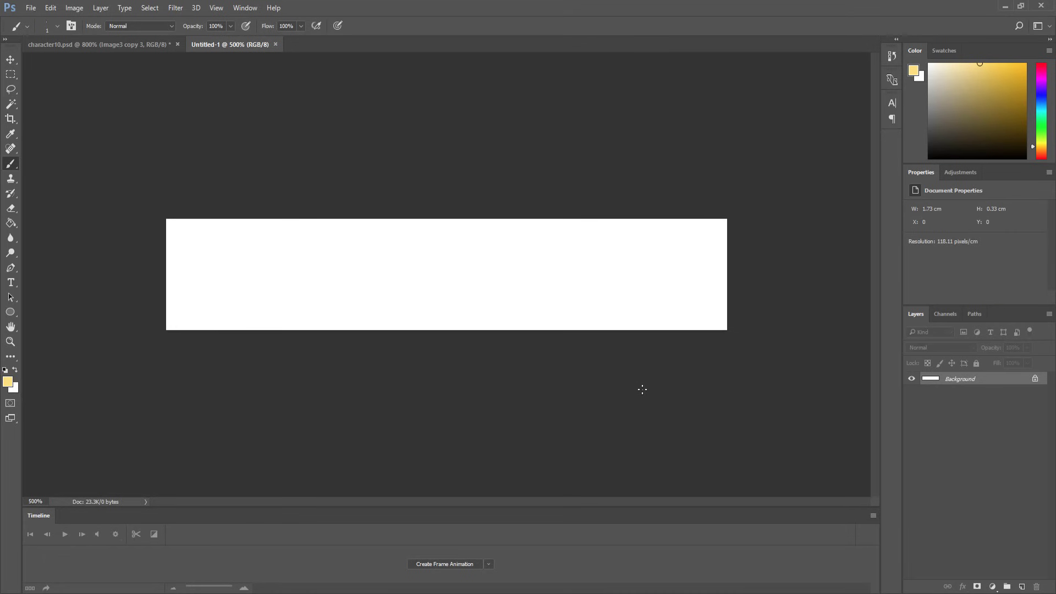
# - Turn on the grid overlay over the blank Untitled-1 canvas from the View > Show menu
pyautogui.click(216, 7)
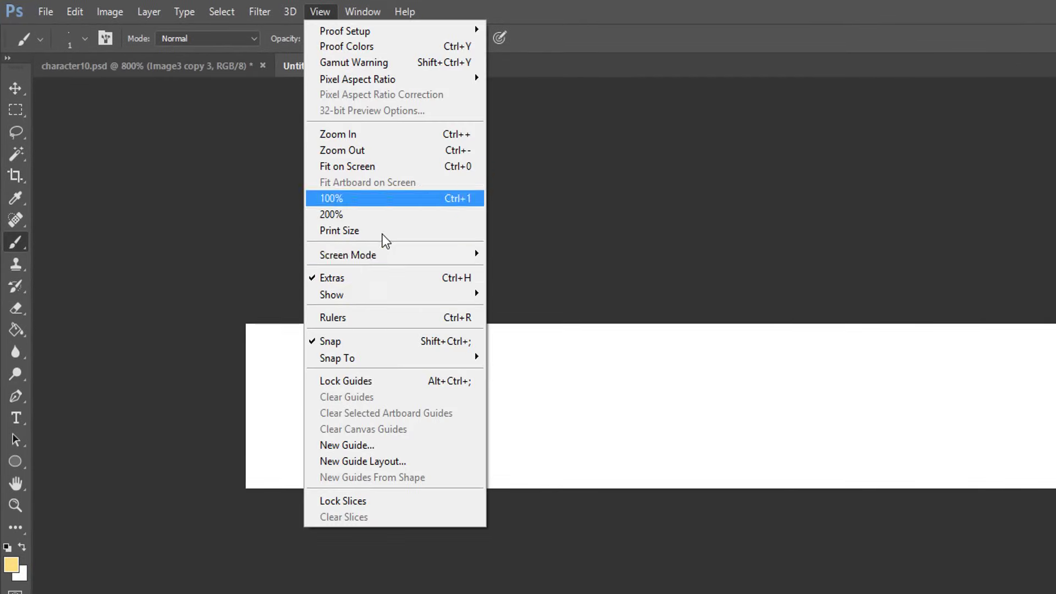
pyautogui.moveTo(254, 200)
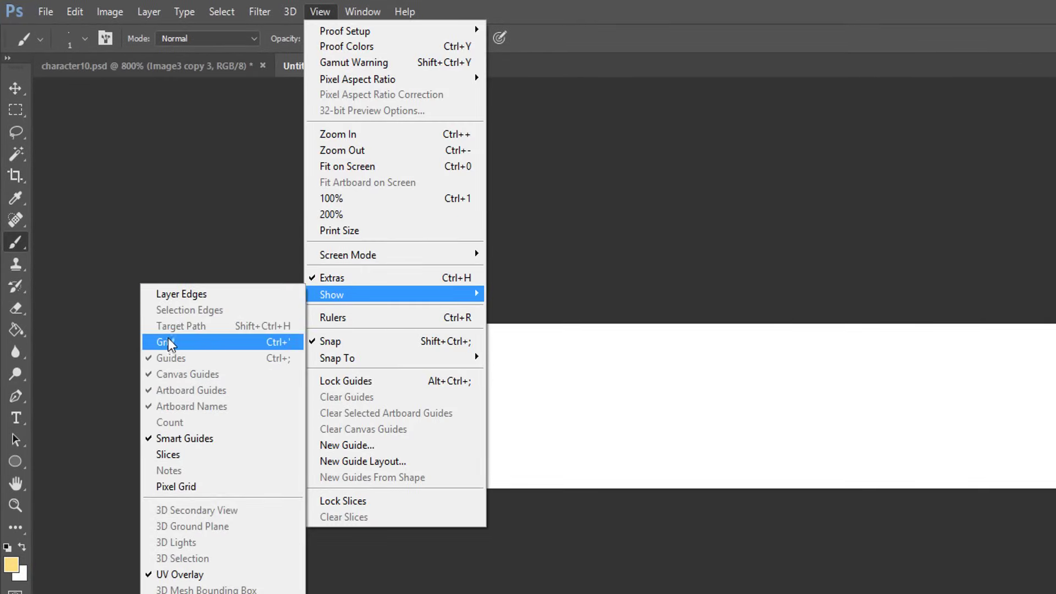
pyautogui.click(217, 343)
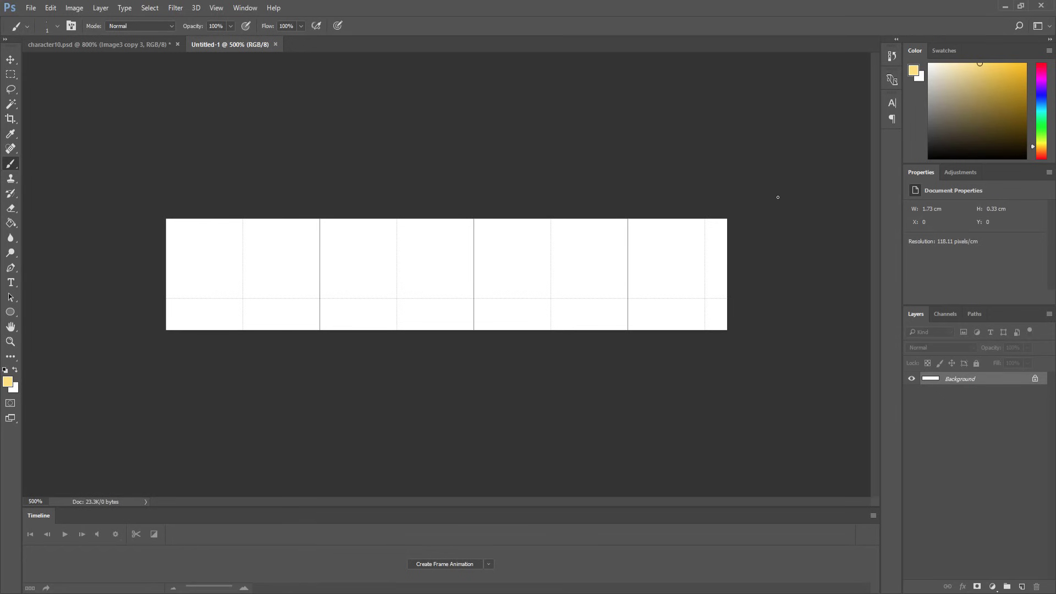
# - In Guides, Grid & Slices preferences, set Gridline Every to 34 pixels and Subdivisions to 5
pyautogui.click(50, 7)
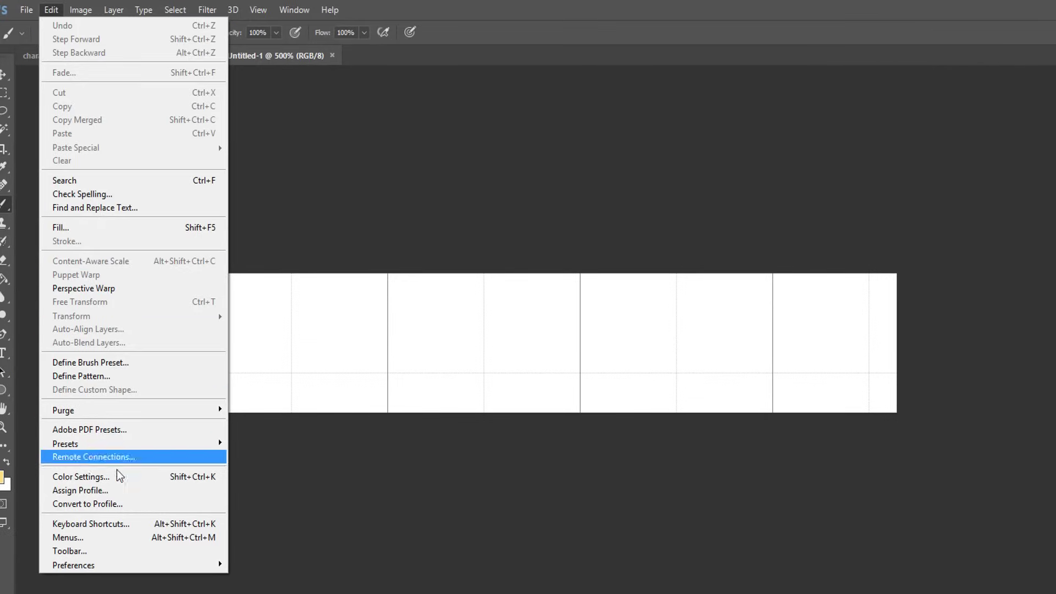
pyautogui.moveTo(165, 452)
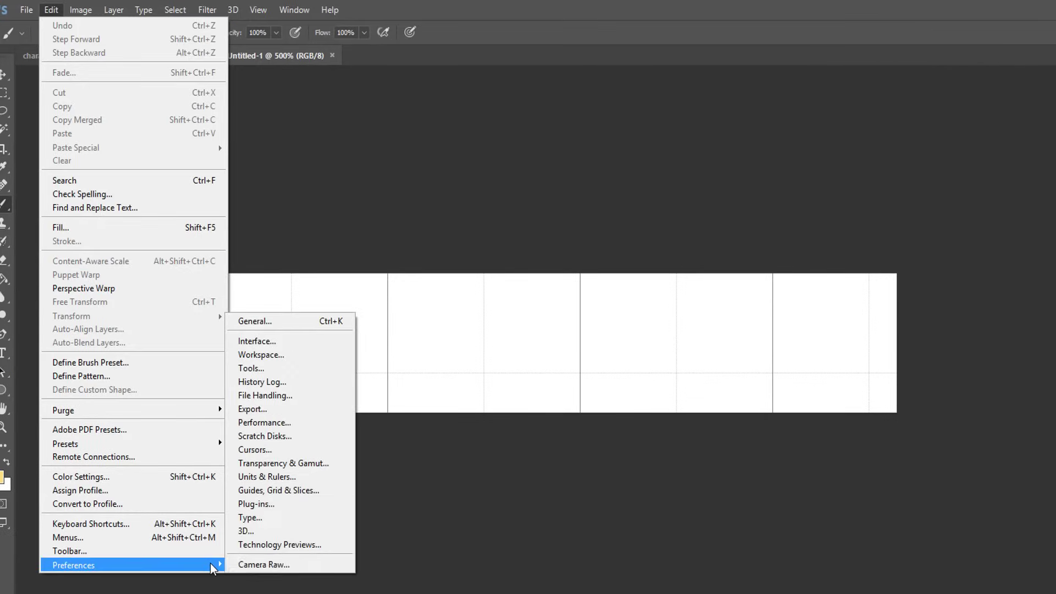
pyautogui.click(285, 492)
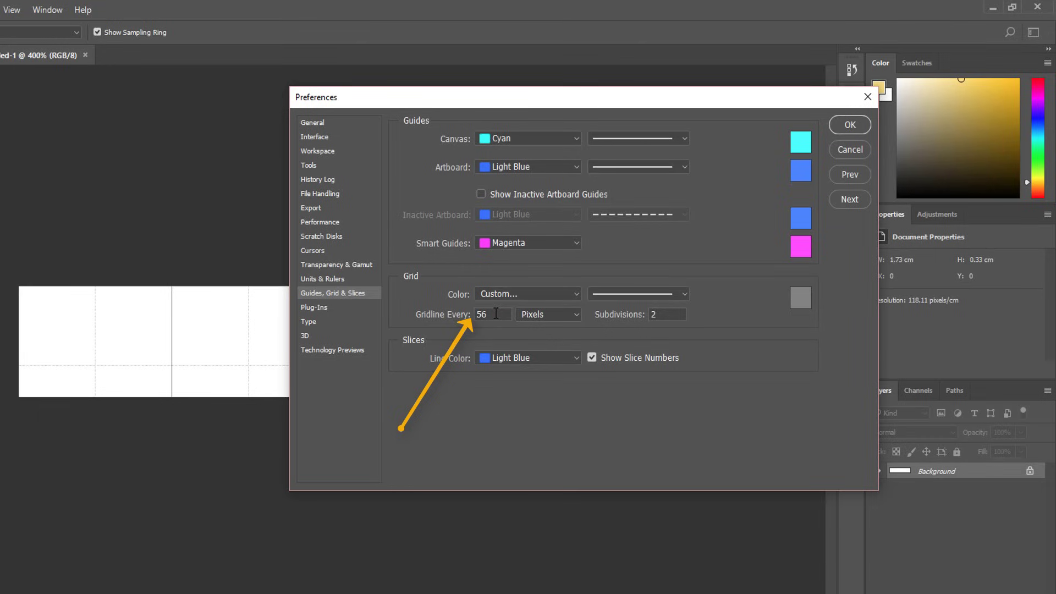
pyautogui.doubleClick(496, 313)
pyautogui.write('34')
pyautogui.doubleClick(669, 313)
pyautogui.write('5')
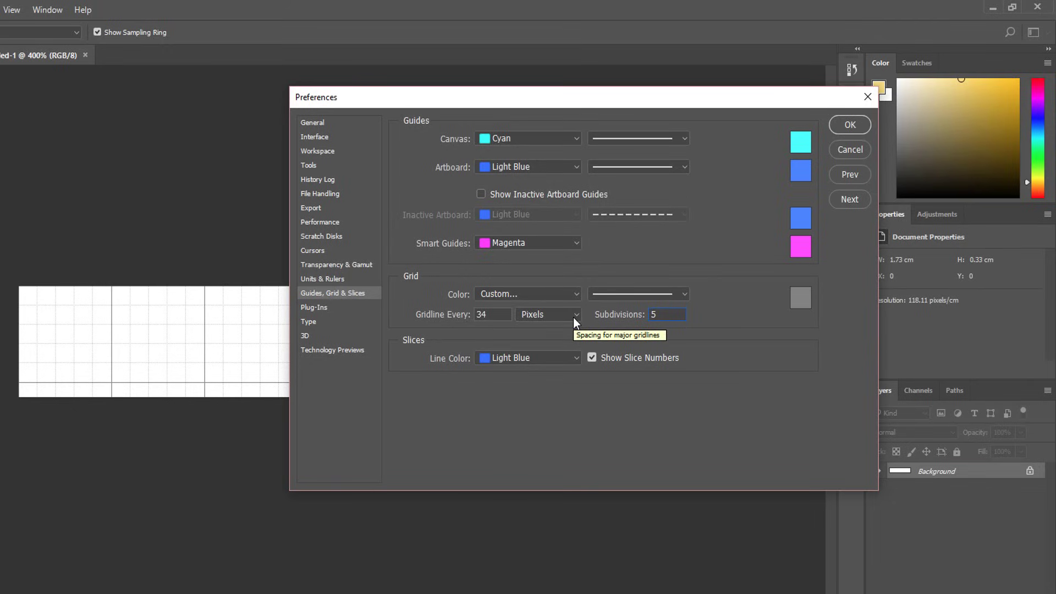
# - Apply the grid settings, then select and copy the first slime frame from the Image1 layer
pyautogui.click(845, 125)
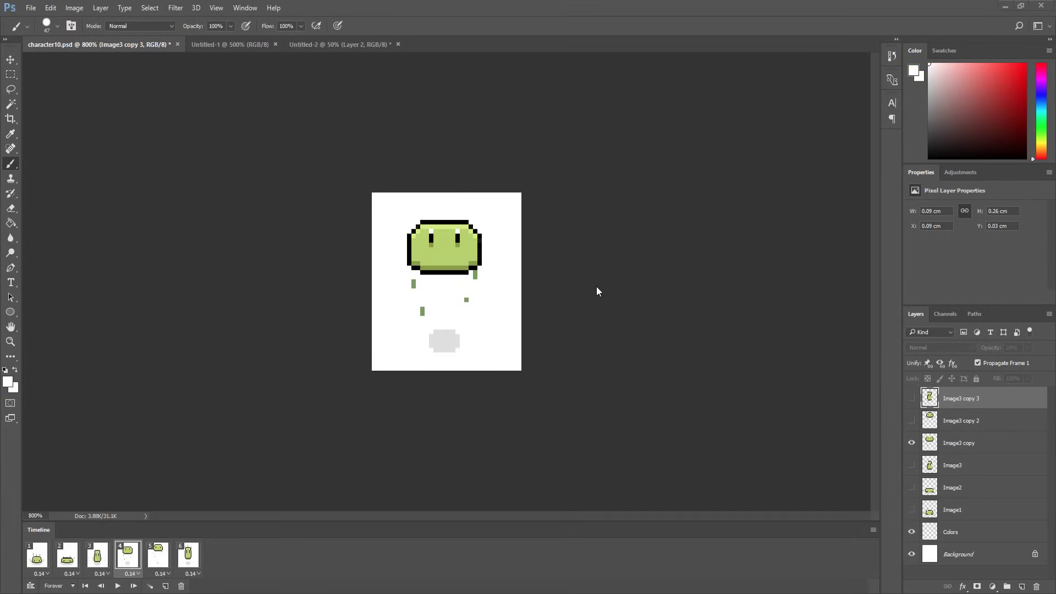
pyautogui.press('space')
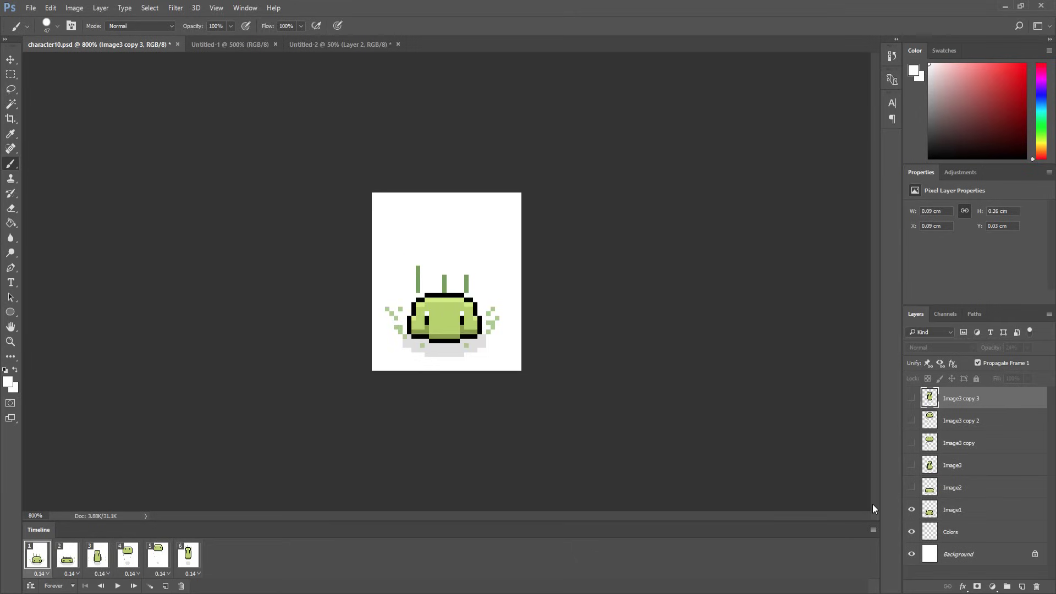
pyautogui.click(942, 502)
pyautogui.click(12, 91)
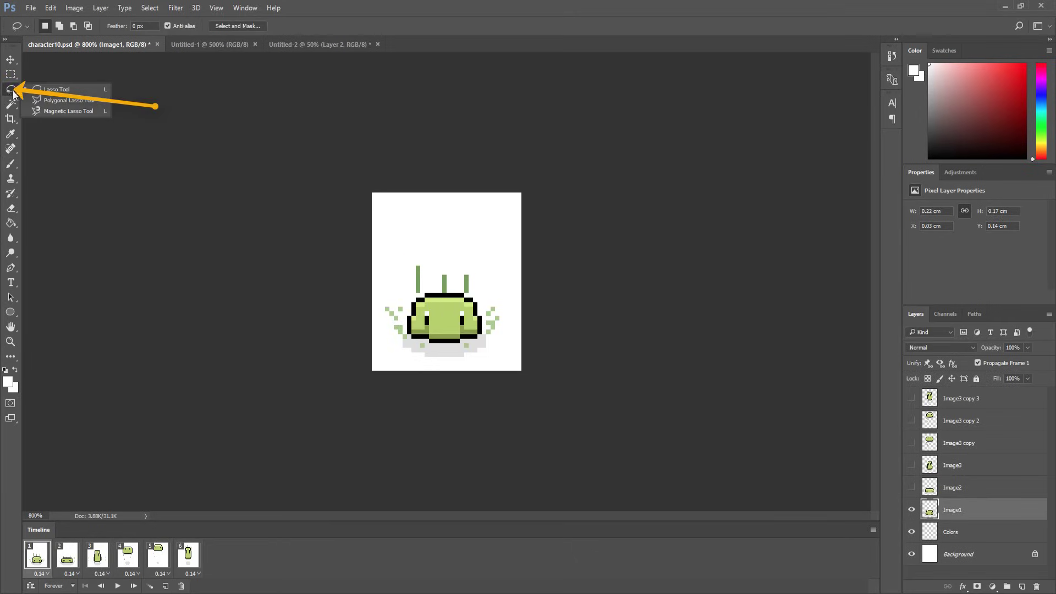
pyautogui.click(13, 92)
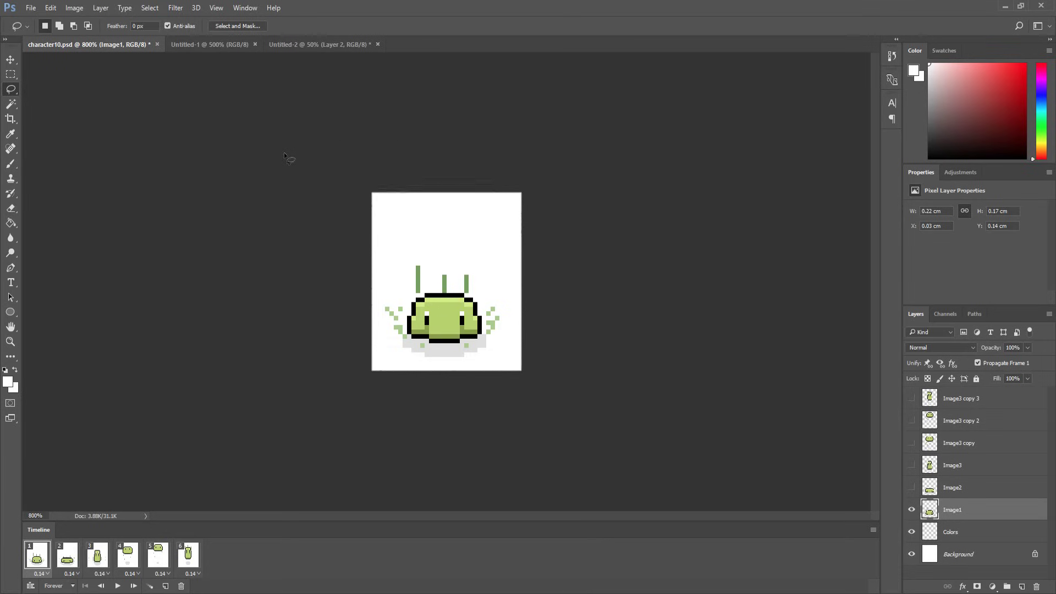
pyautogui.hotkey('ctrl', 'a')
pyautogui.hotkey('ctrl', 'c')
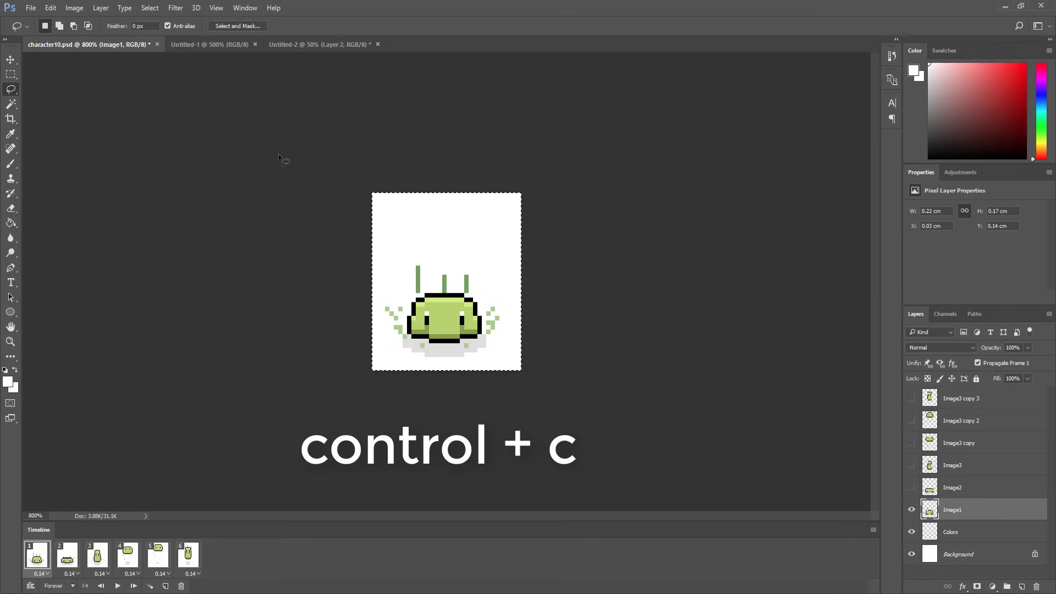
# - Paste the slime into Untitled-1 and position it in the leftmost 34-pixel grid cell
pyautogui.click(203, 46)
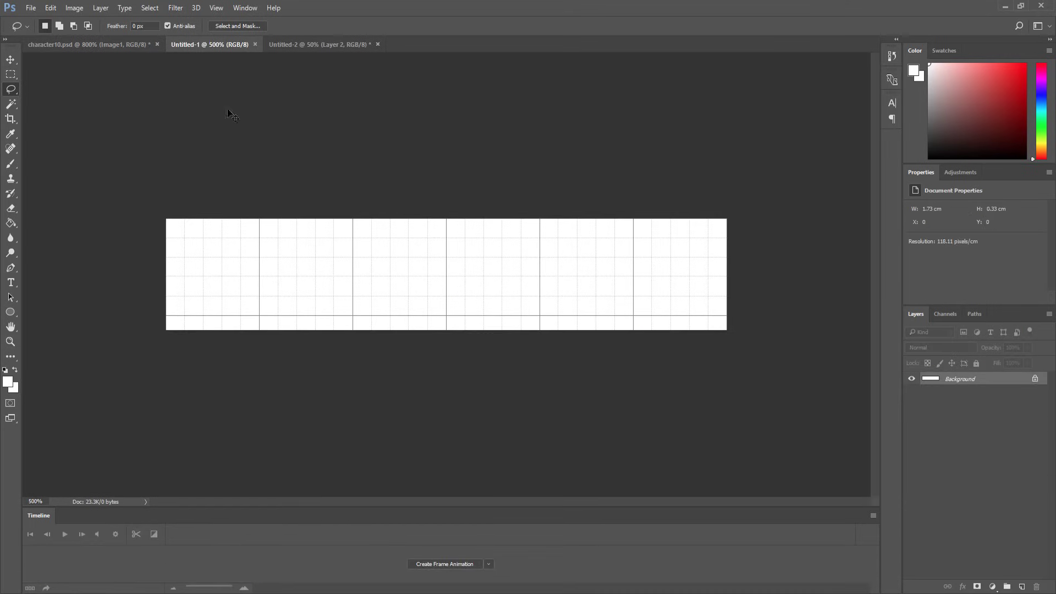
pyautogui.hotkey('ctrl', 'v')
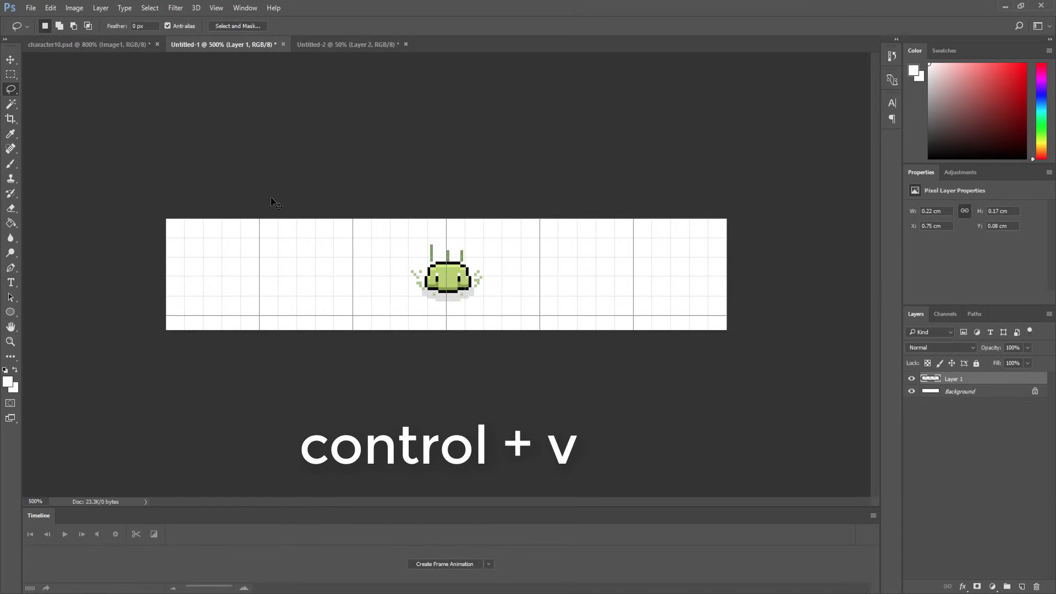
pyautogui.hotkey('ctrl', '+')
pyautogui.hotkey('ctrl', '+')
pyautogui.hotkey('ctrl', 't')
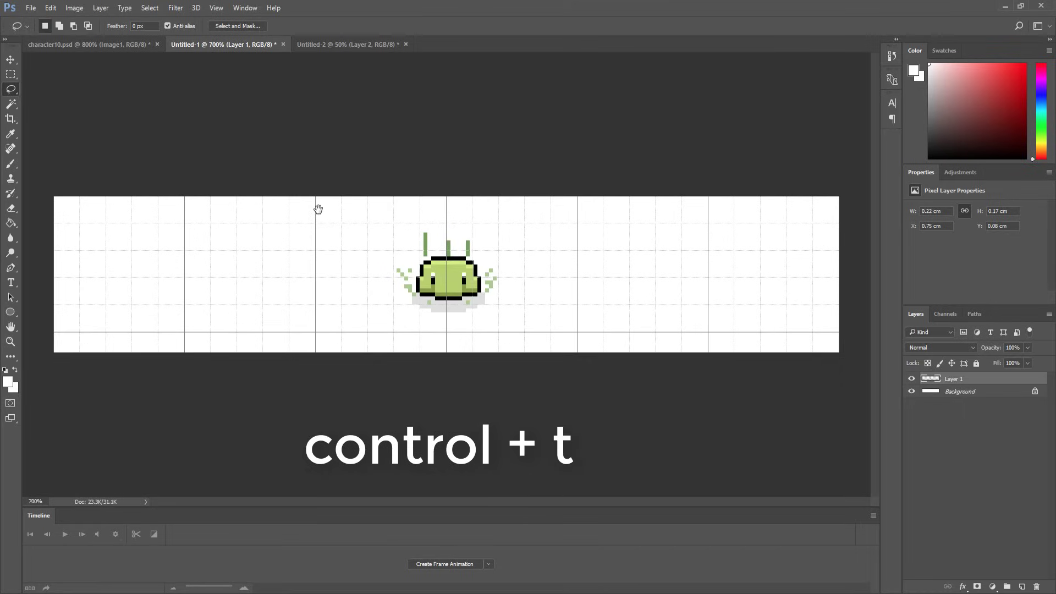
pyautogui.moveTo(474, 282); pyautogui.dragTo(141, 304)
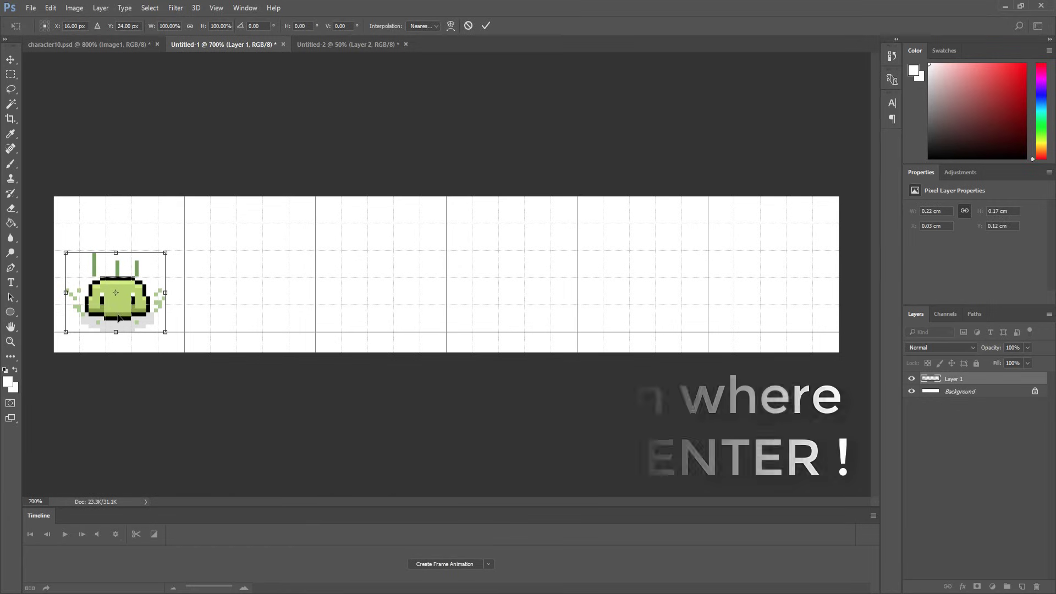
pyautogui.press('Right')
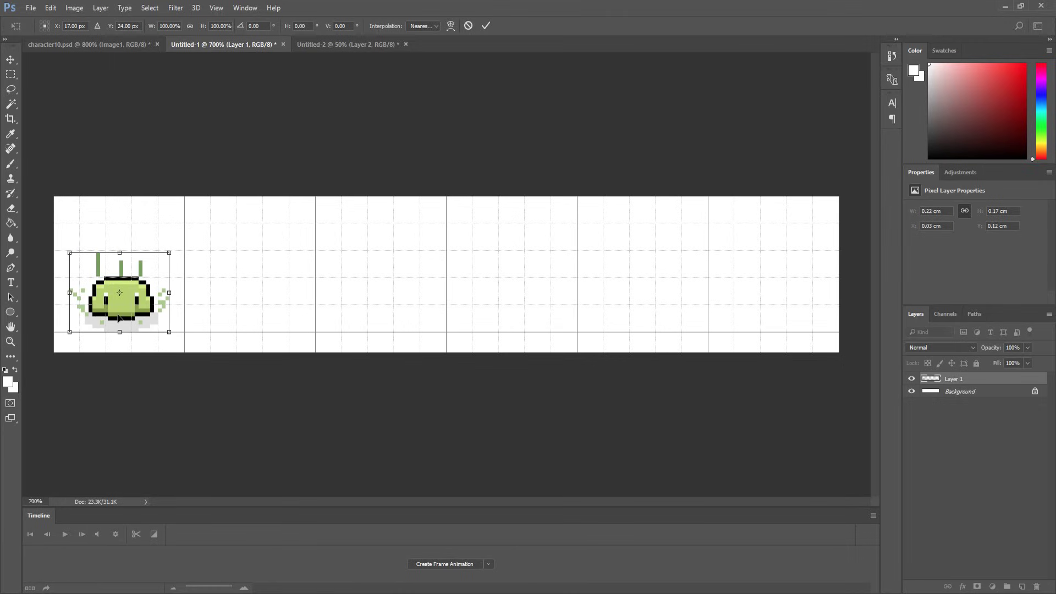
pyautogui.press('Return')
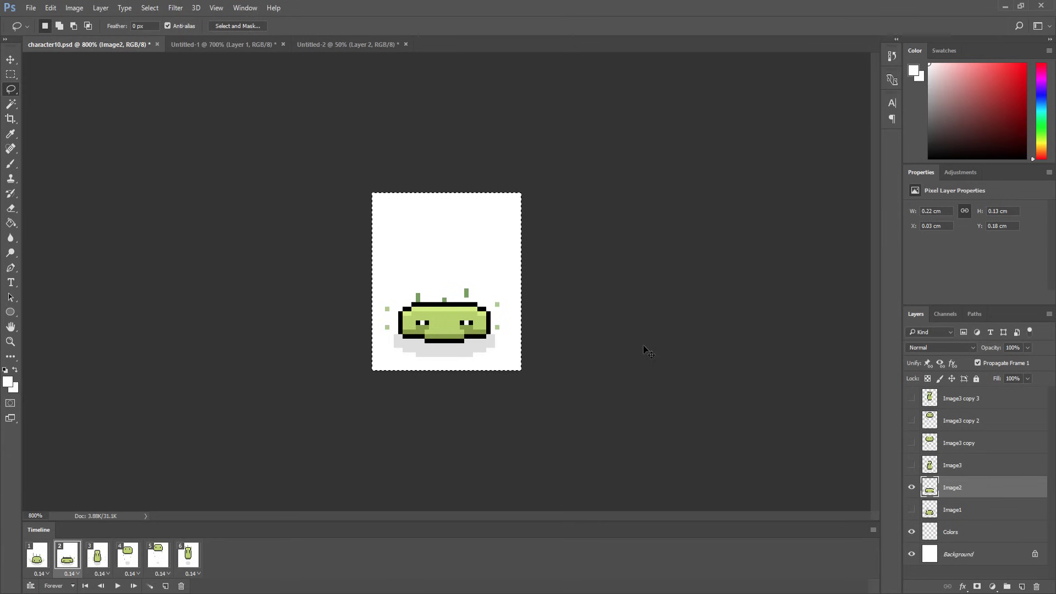
# - Paste the second slime pose into the second grid cell, nudged one pixel left
pyautogui.hotkey('ctrl', 'Tab')
pyautogui.hotkey('ctrl', 'v')
pyautogui.hotkey('ctrl', 't')
pyautogui.moveTo(421, 308); pyautogui.dragTo(264, 319)
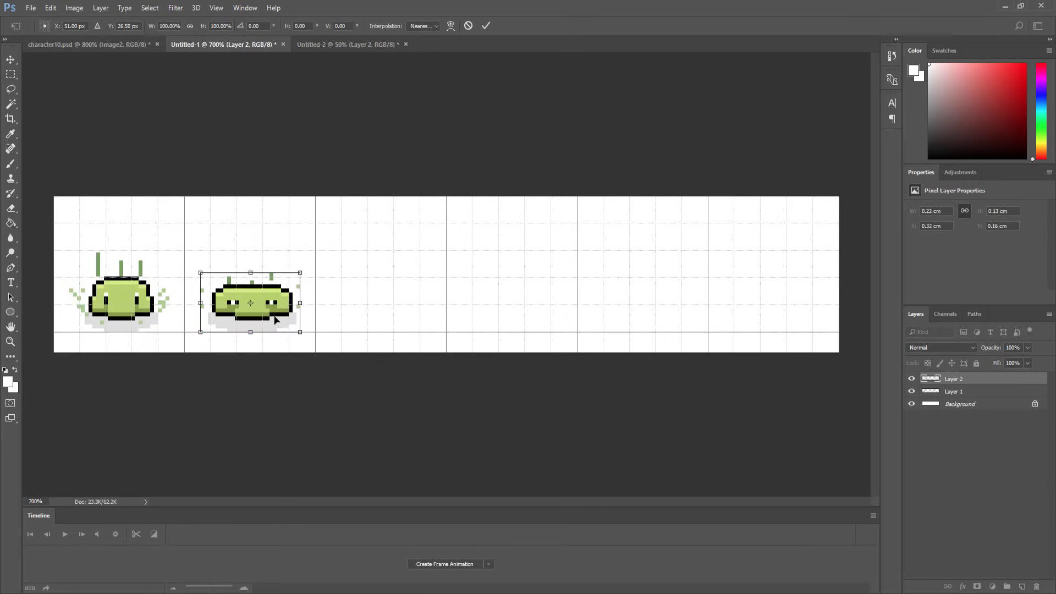
pyautogui.press('Left')
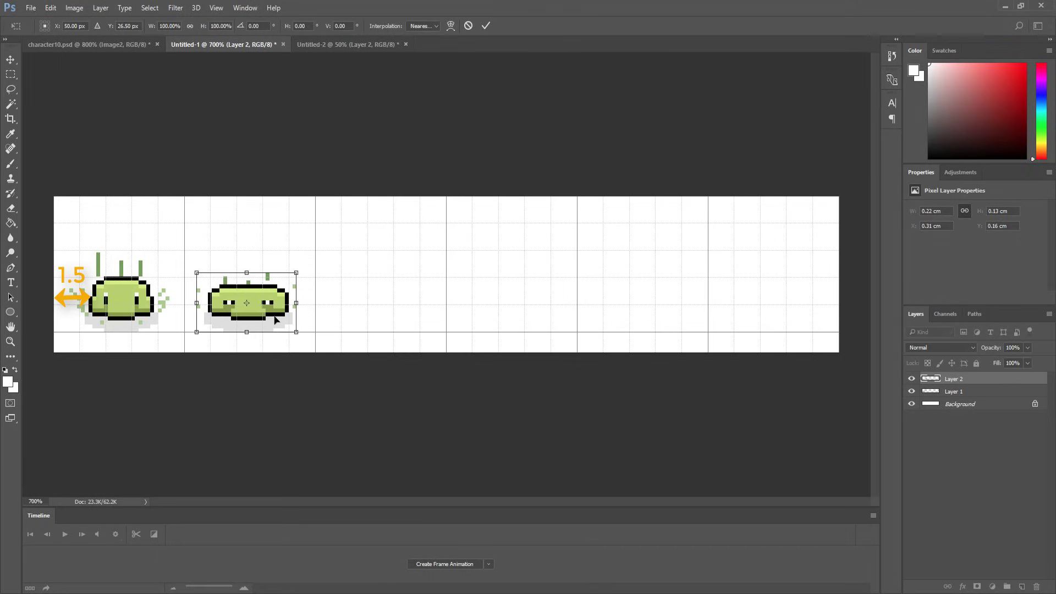
pyautogui.press('Return')
pyautogui.press('l')
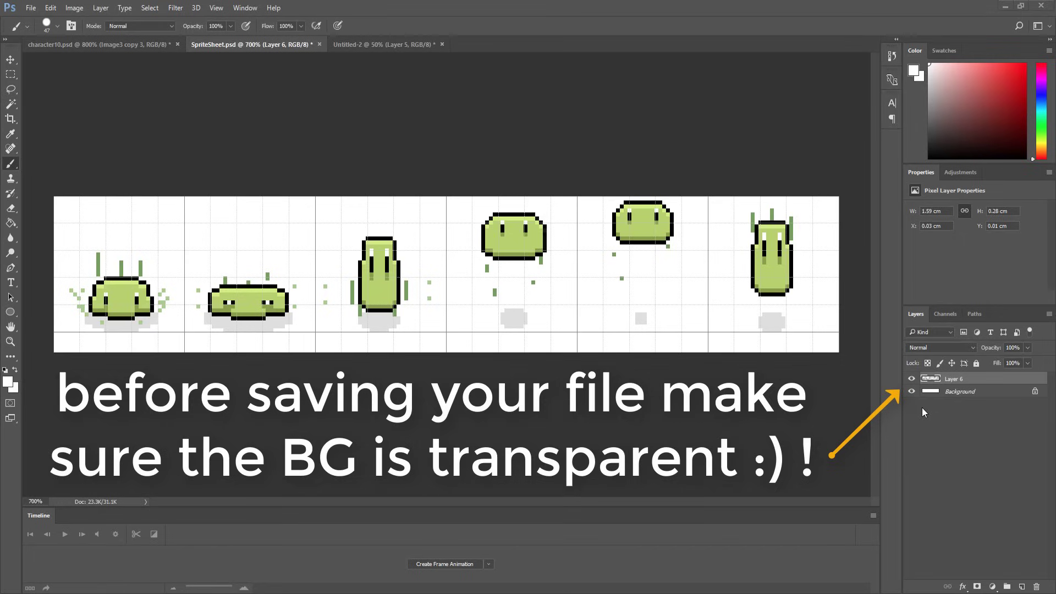
# - Hide the white Background layer so the slime poses sit on transparency
pyautogui.click(912, 391)
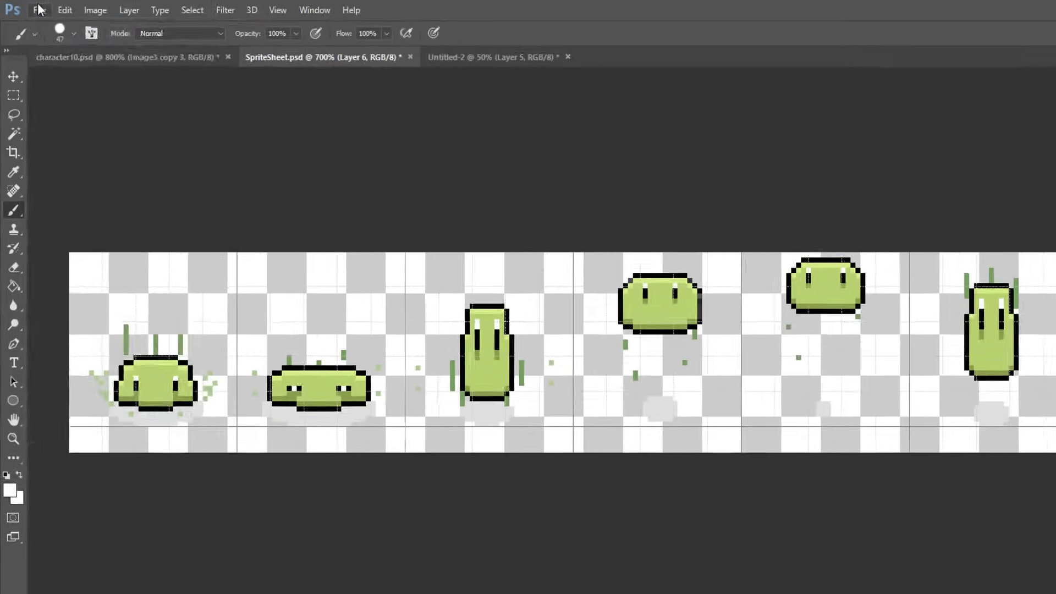
# - Save the sheet as SpriteSheet into the project's Assets/Sprites folder
pyautogui.click(31, 7)
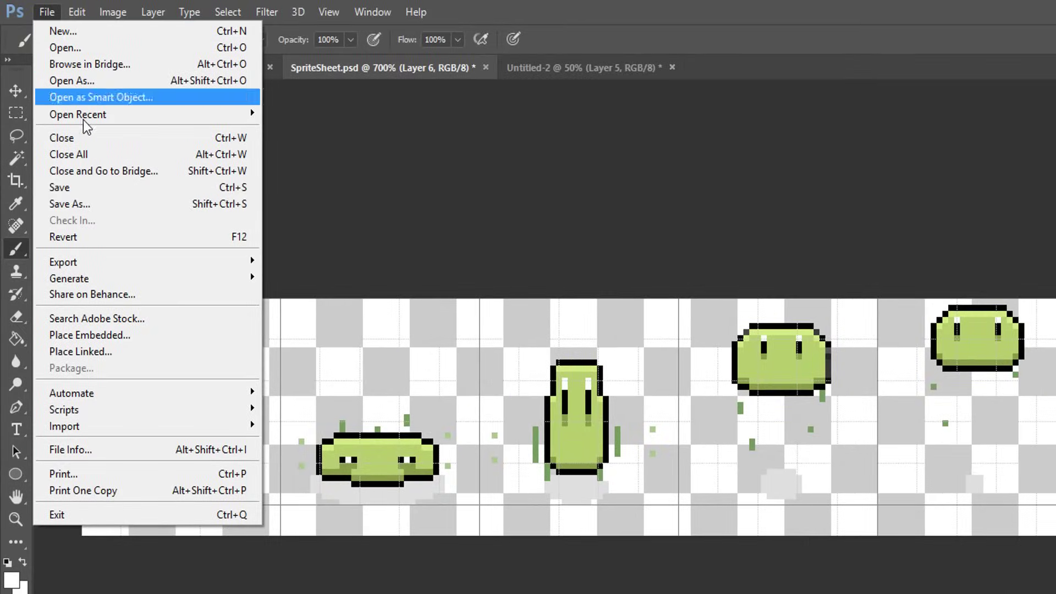
pyautogui.click(142, 204)
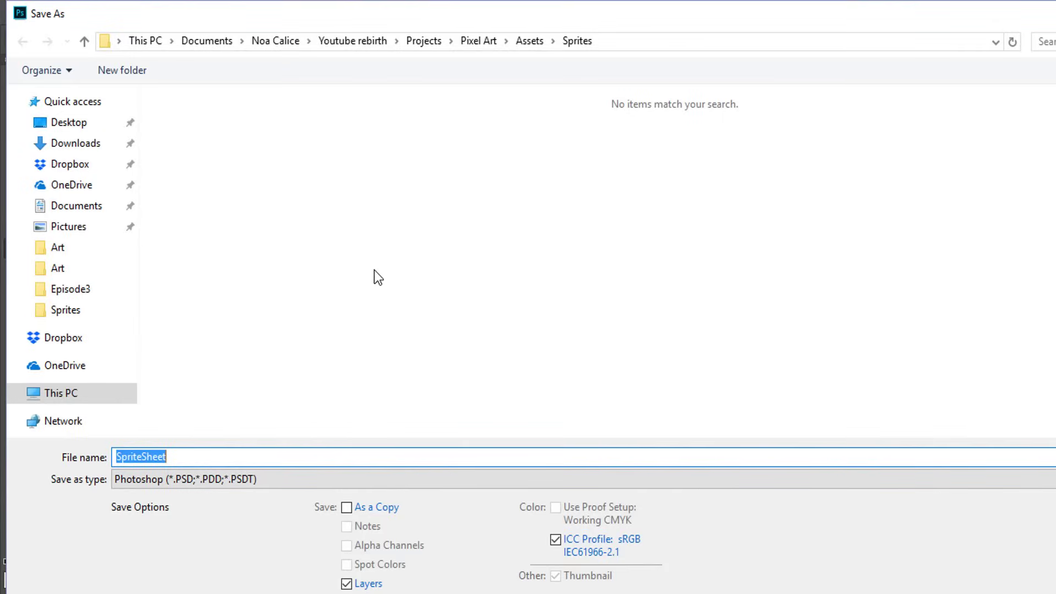
pyautogui.write('SpriteShe')
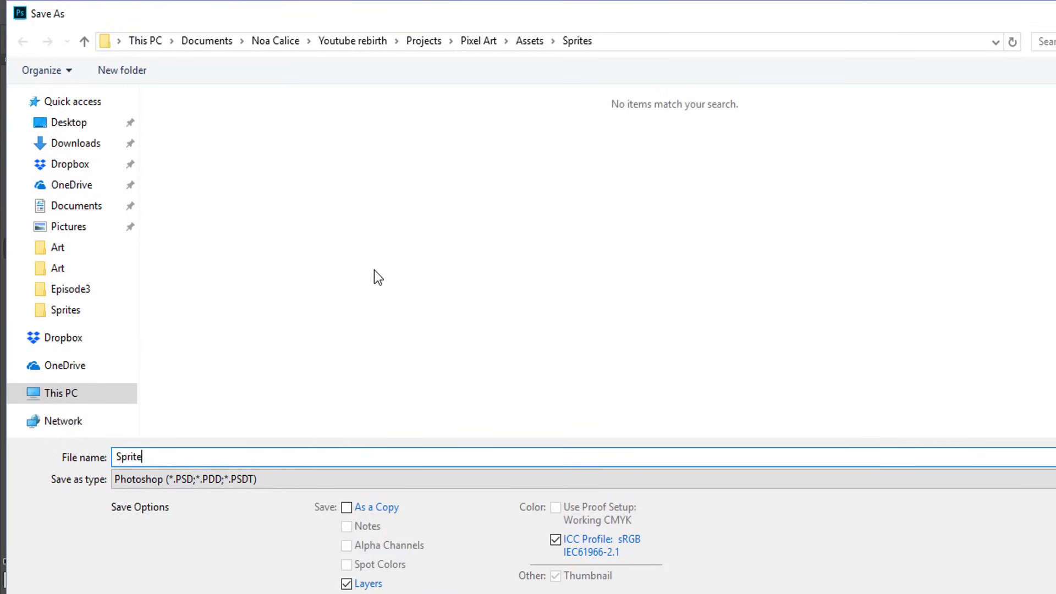
pyautogui.write('et')
# - Drag the SpriteSheet asset from the Sprites folder into the scene and select the new object
pyautogui.click(120, 482)
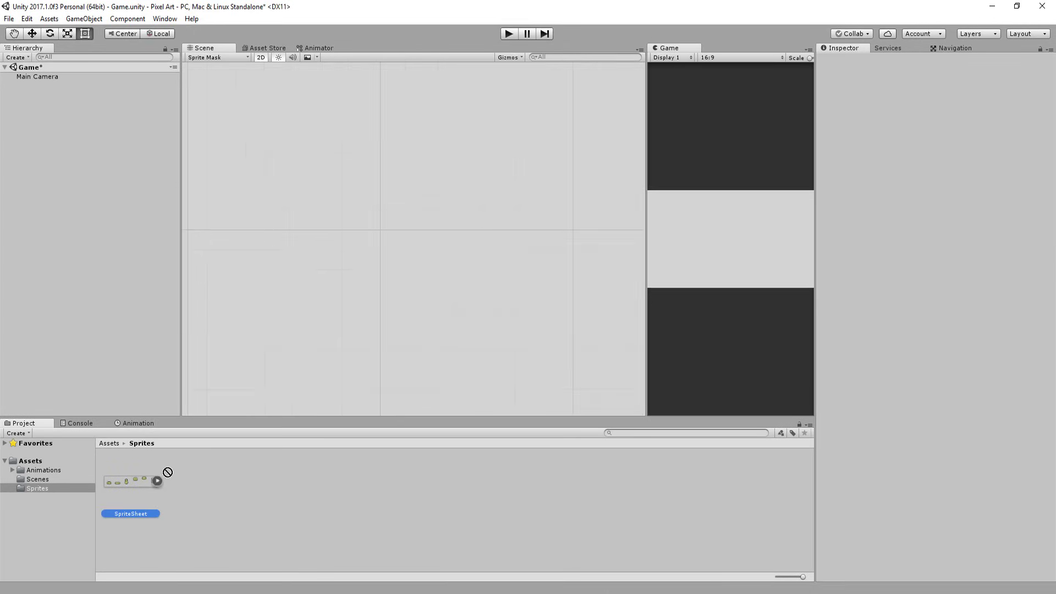
pyautogui.moveTo(130, 512); pyautogui.dragTo(405, 237)
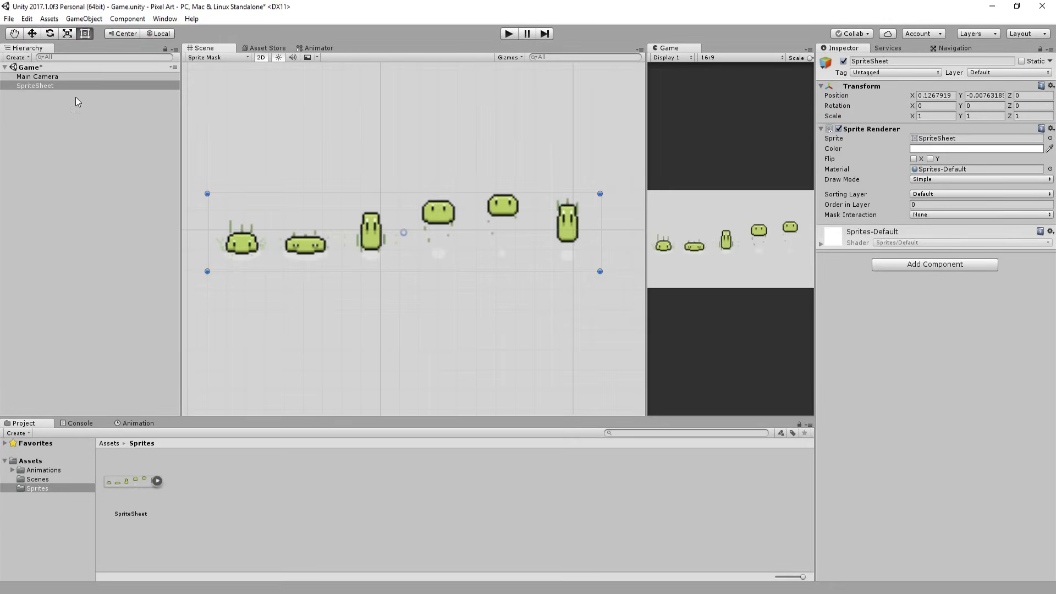
pyautogui.click(54, 86)
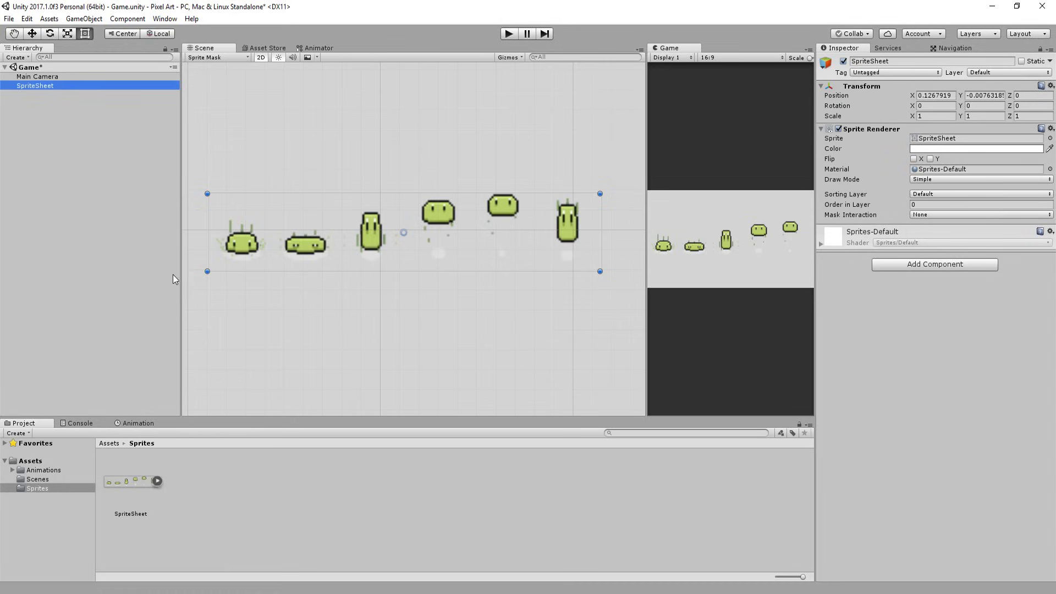
# - Delete the SpriteSheet object and set the asset's Filter Mode to Point (no filter)
pyautogui.press('Delete')
pyautogui.click(153, 491)
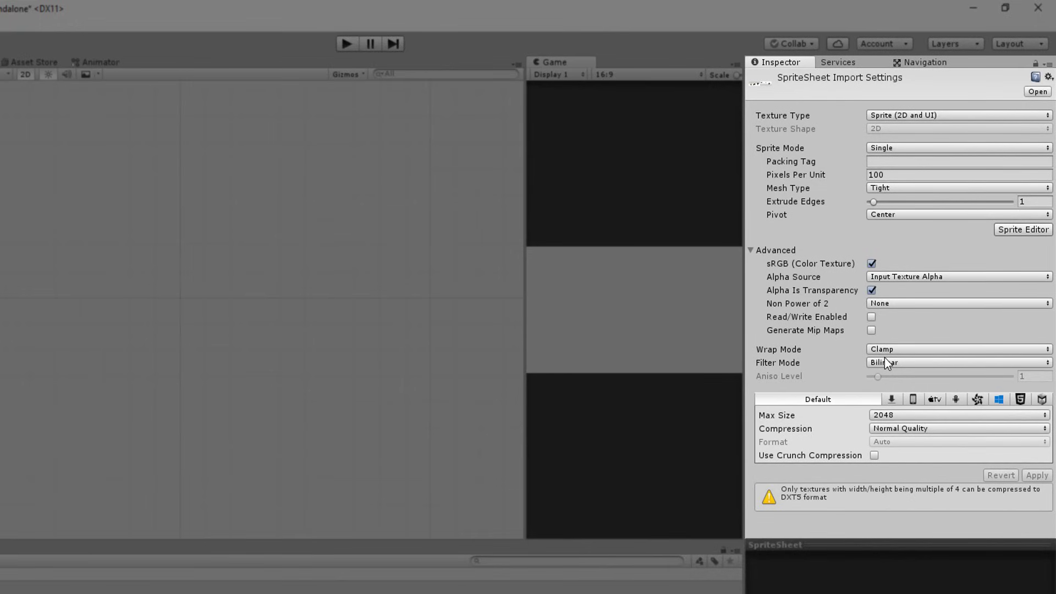
pyautogui.click(885, 362)
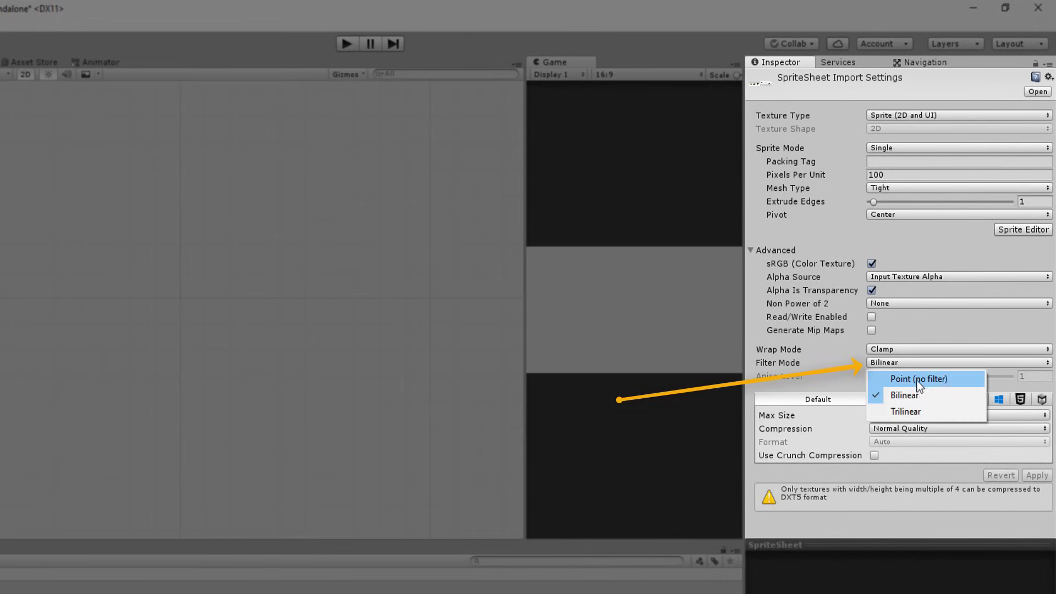
pyautogui.click(932, 382)
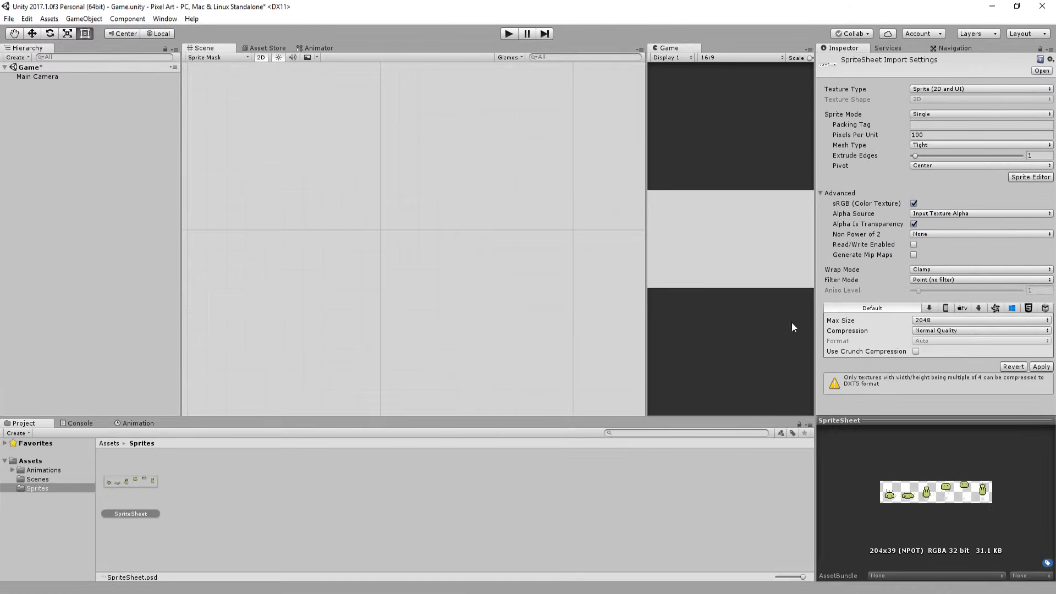
# - Place the SpriteSheet back in the scene, set Sprite Mode to Multiple, and apply the import settings
pyautogui.moveTo(131, 481); pyautogui.dragTo(368, 256)
pyautogui.scroll(-1, 368, 255)
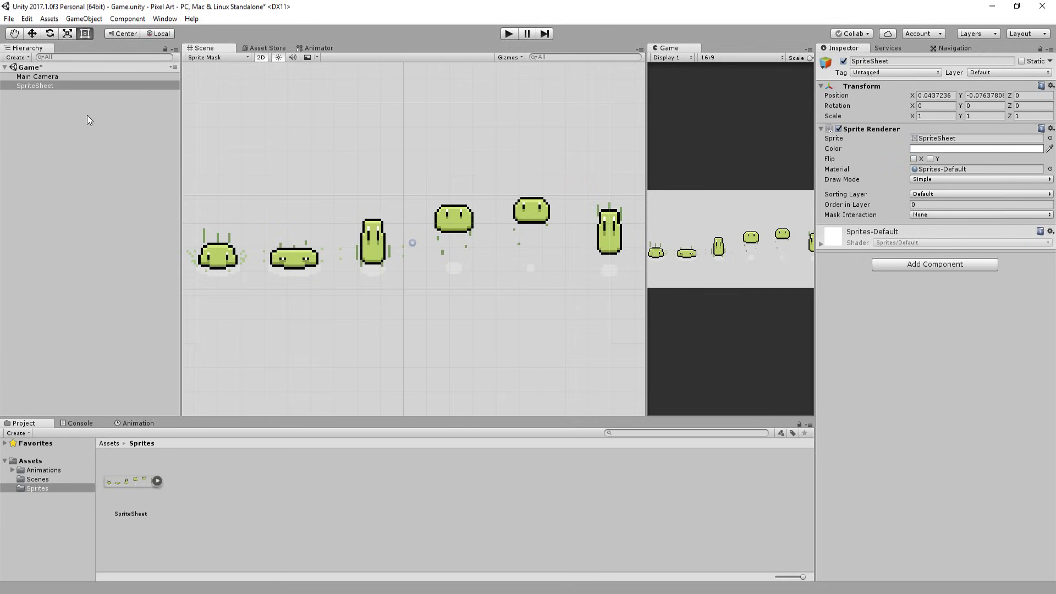
pyautogui.click(131, 481)
pyautogui.click(982, 114)
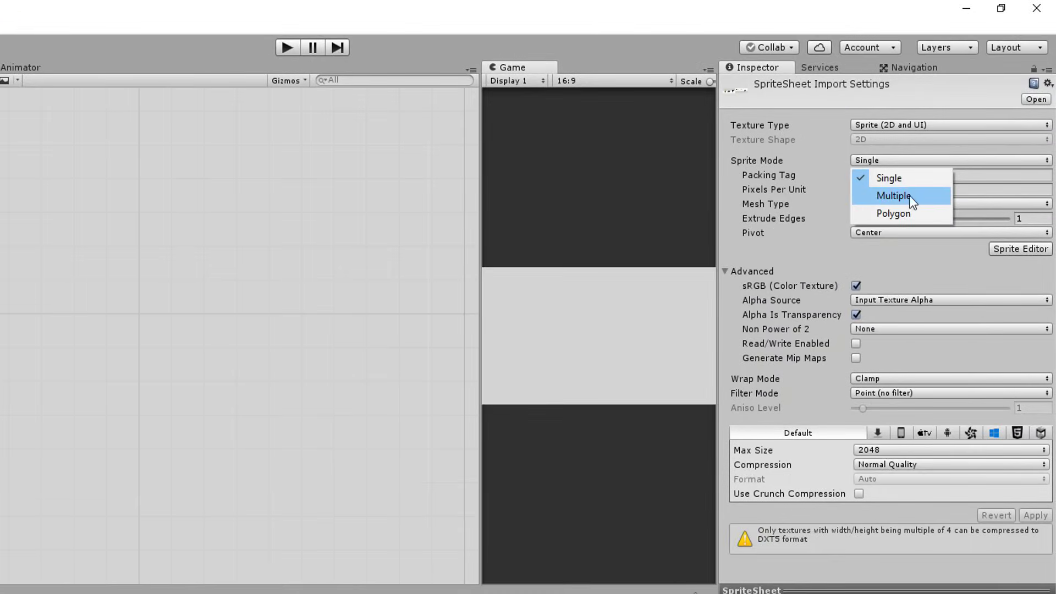
pyautogui.click(900, 194)
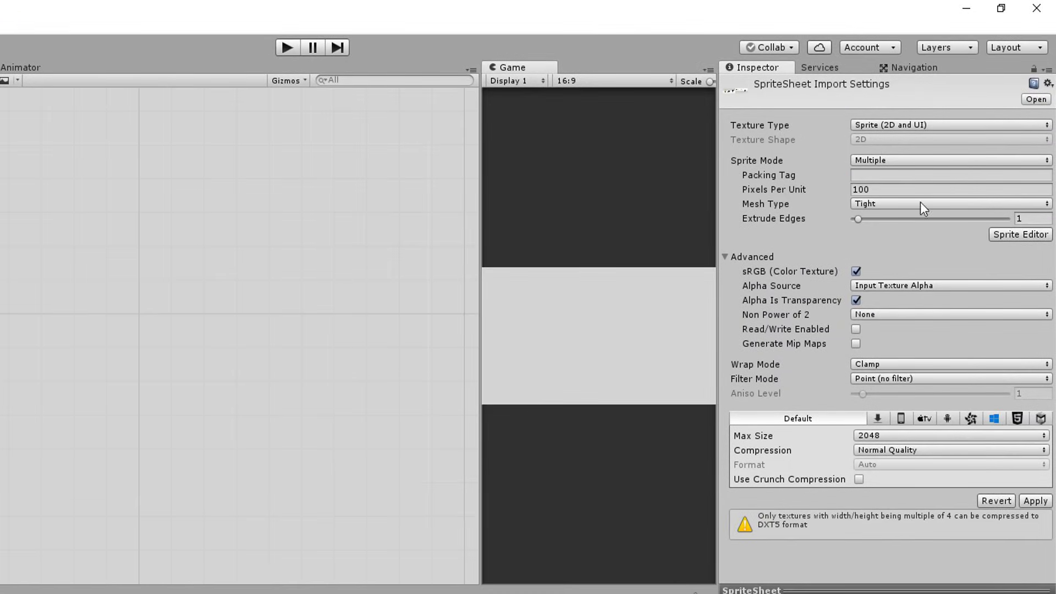
pyautogui.click(1031, 500)
# - In the Sprite Editor, slice the sheet Grid By Cell Size 34×39, apply, and close the editor
pyautogui.click(1008, 238)
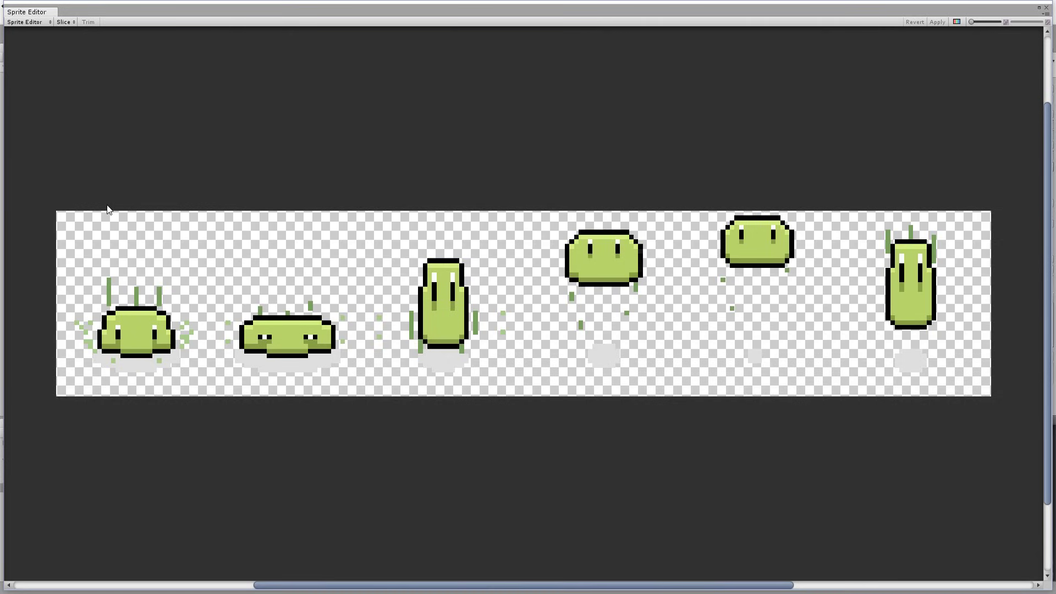
pyautogui.moveTo(55, 209); pyautogui.dragTo(211, 408)
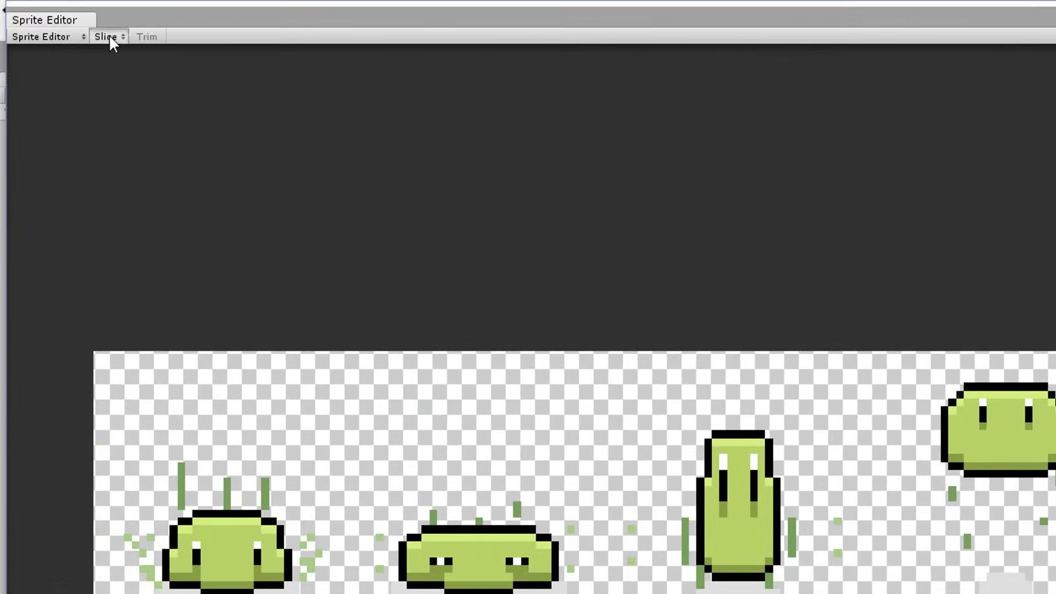
pyautogui.click(64, 22)
pyautogui.click(269, 55)
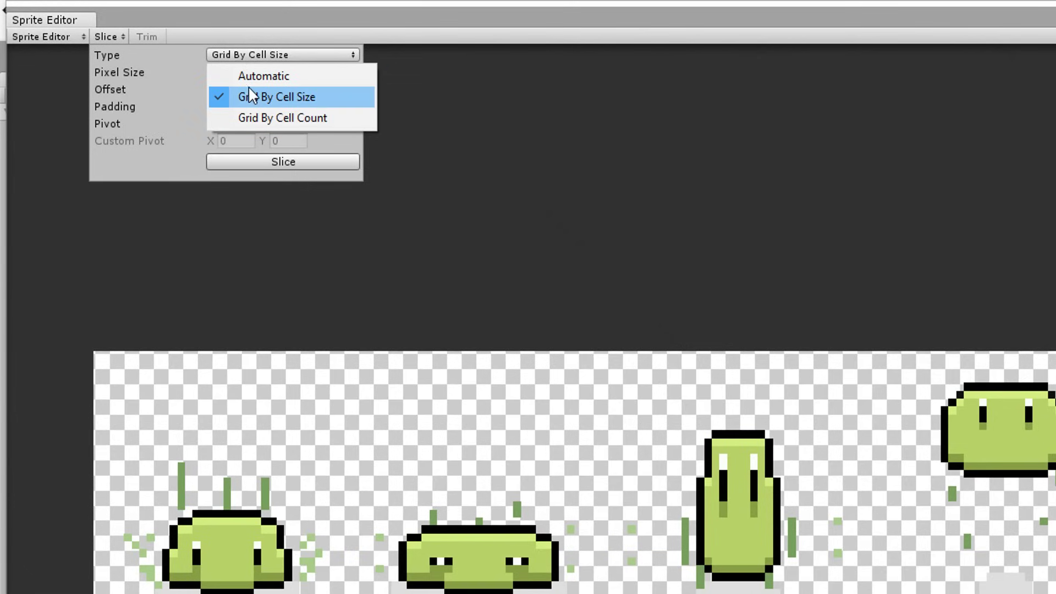
pyautogui.click(267, 99)
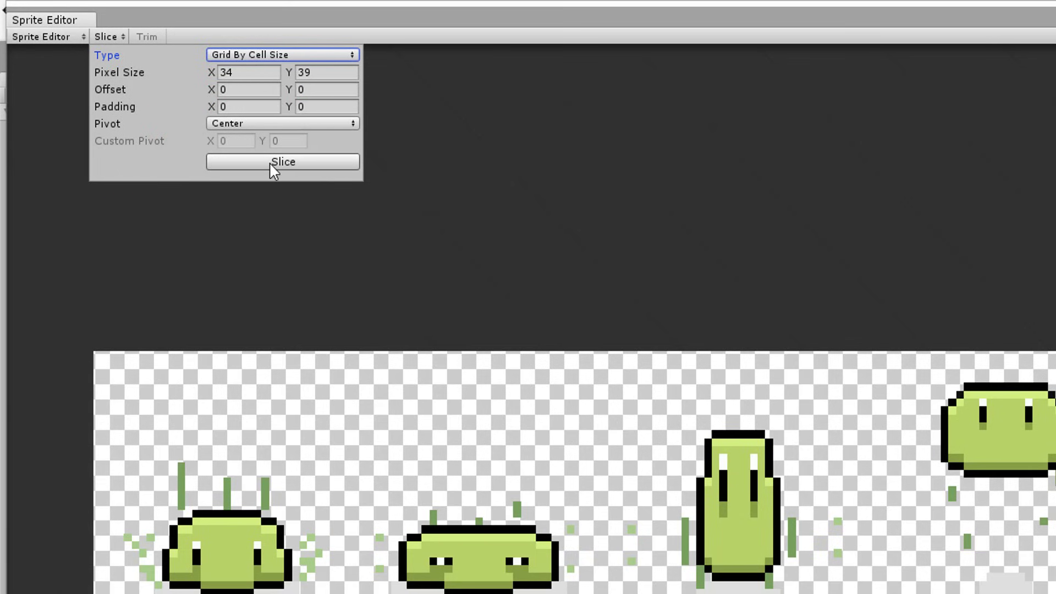
pyautogui.click(270, 164)
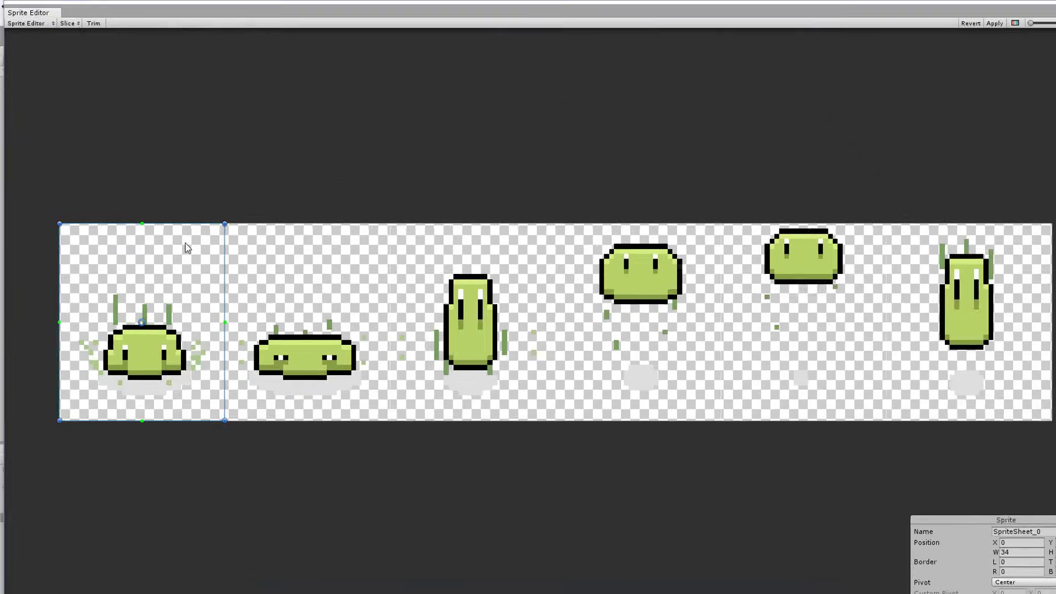
pyautogui.click(602, 391)
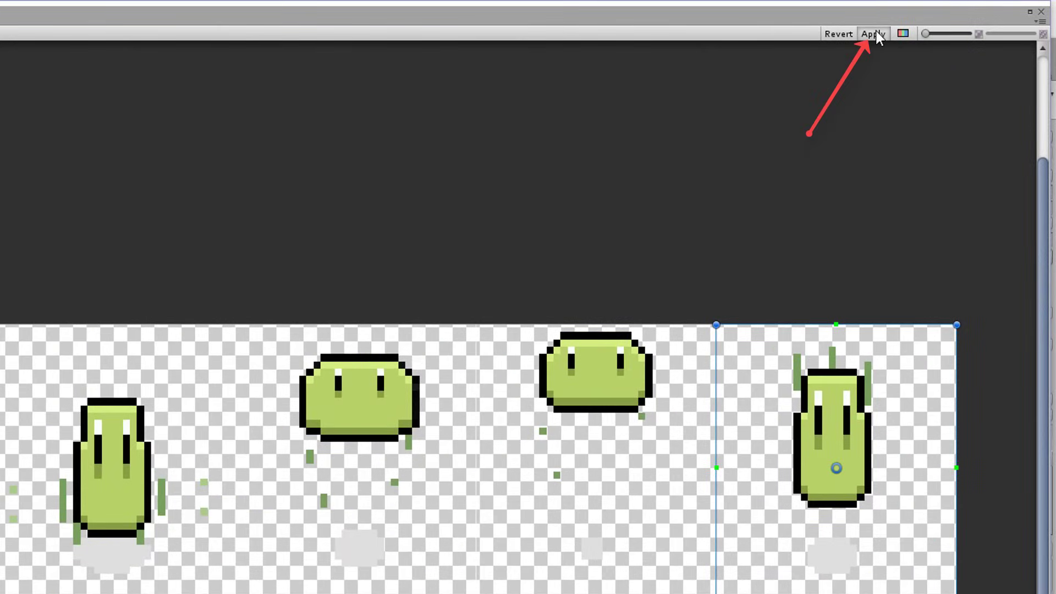
pyautogui.click(876, 31)
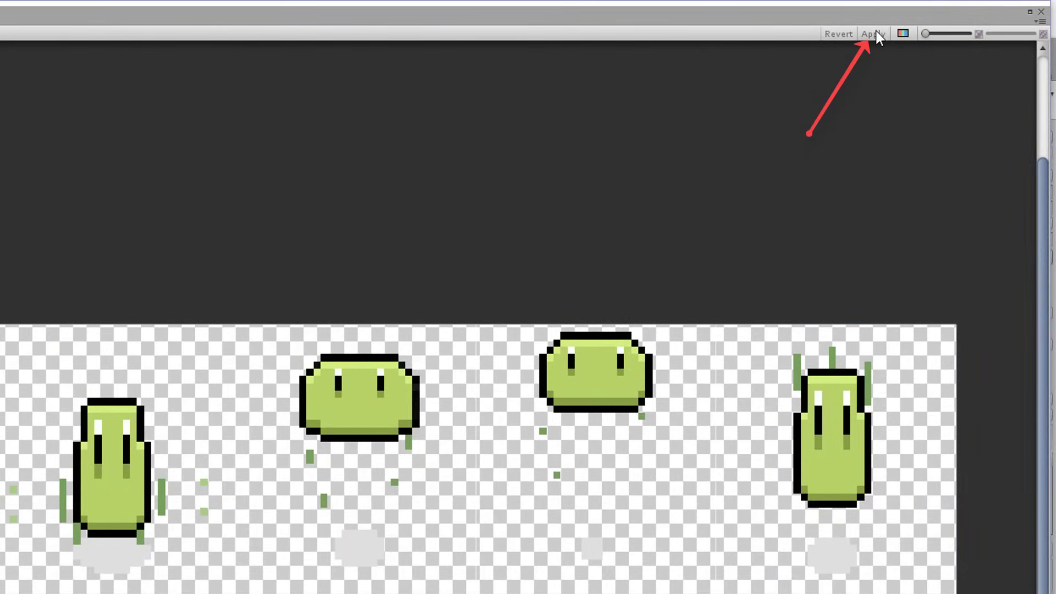
pyautogui.click(1042, 12)
# - Drag the six sliced sprites into the scene and save the animation as CharacterJump in Assets/Animations
pyautogui.keyDown('shift'); pyautogui.click(492, 481); pyautogui.keyUp('shift')
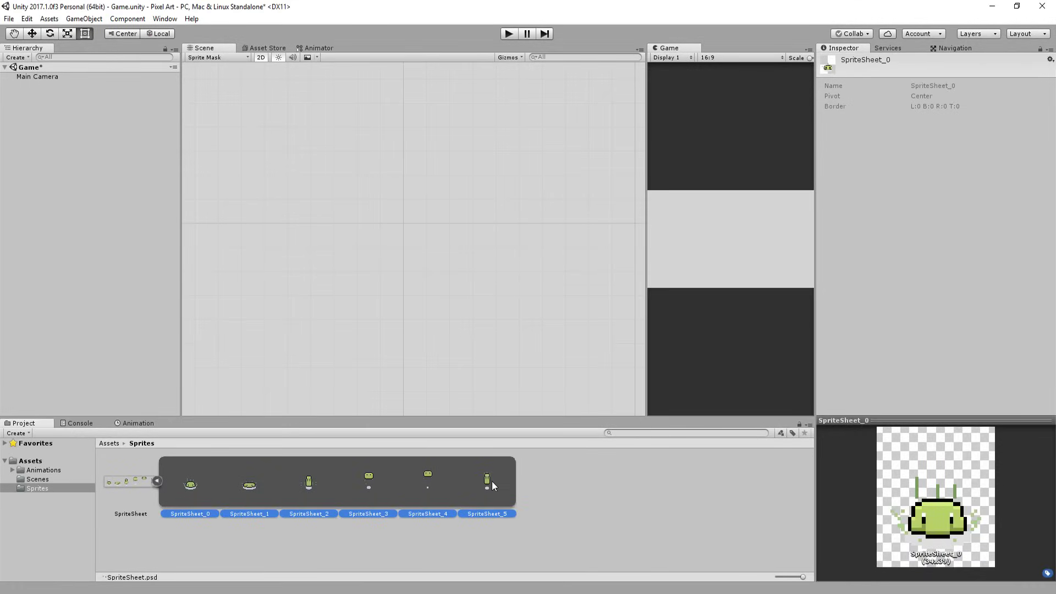
pyautogui.moveTo(182, 492); pyautogui.dragTo(402, 208)
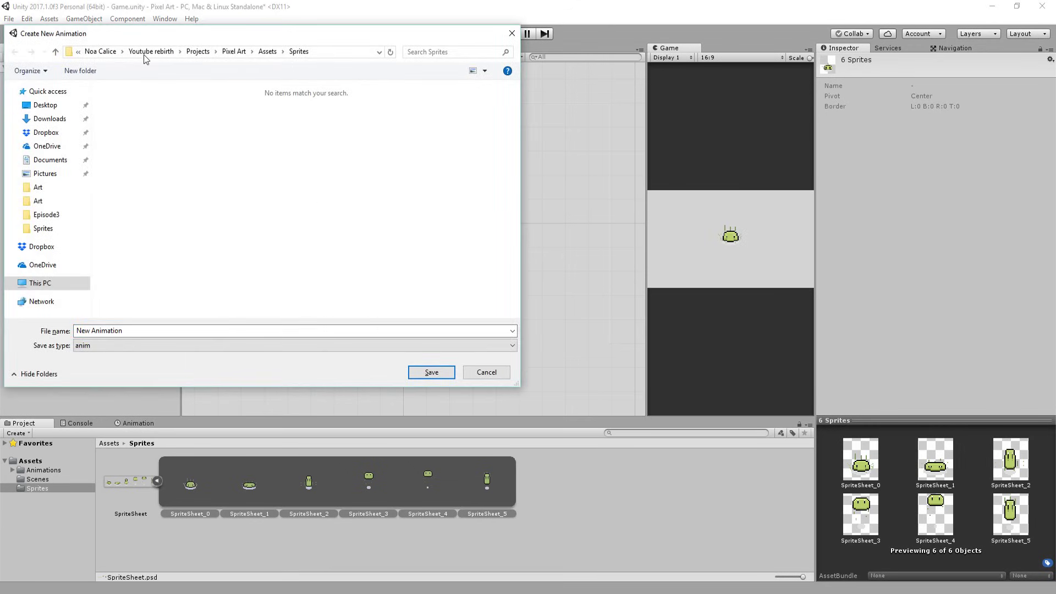
pyautogui.click(58, 54)
pyautogui.doubleClick(175, 102)
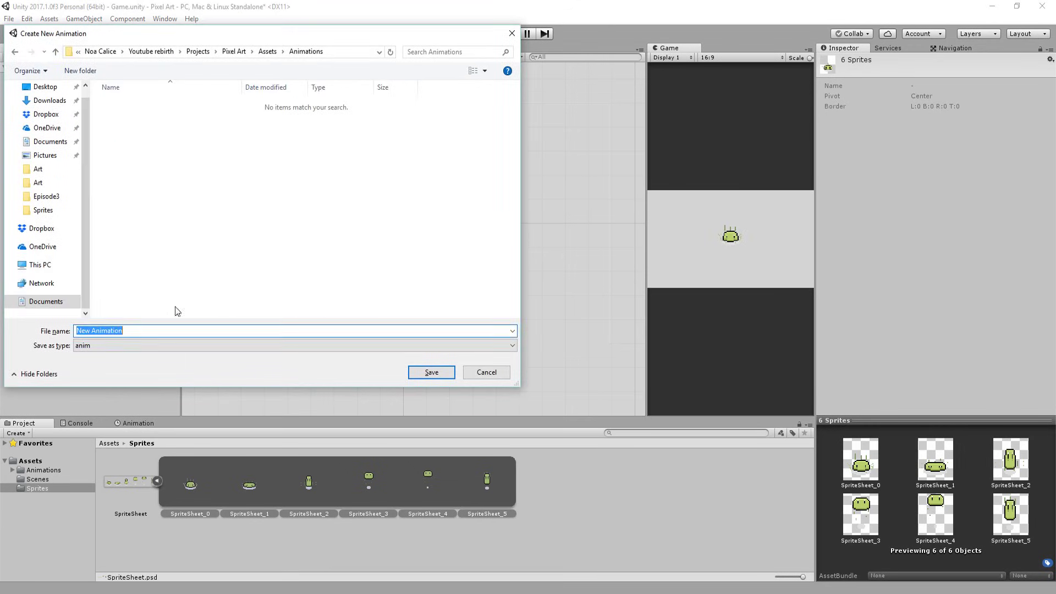
pyautogui.write('CharacterJump')
pyautogui.click(433, 372)
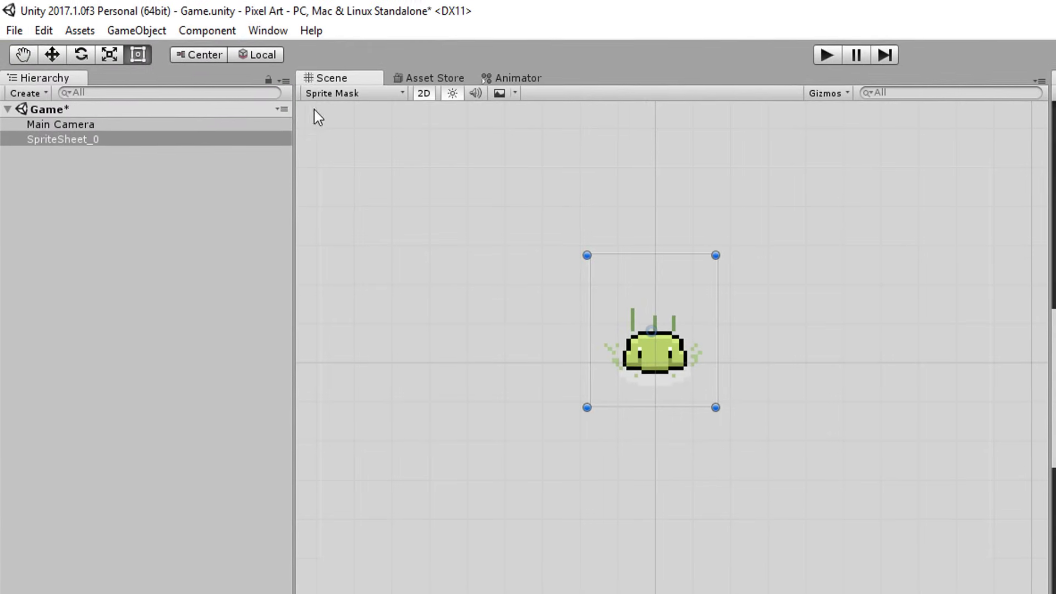
# - Open the Animation window, play the CharacterJump clip, and scrub through its frames
pyautogui.click(164, 19)
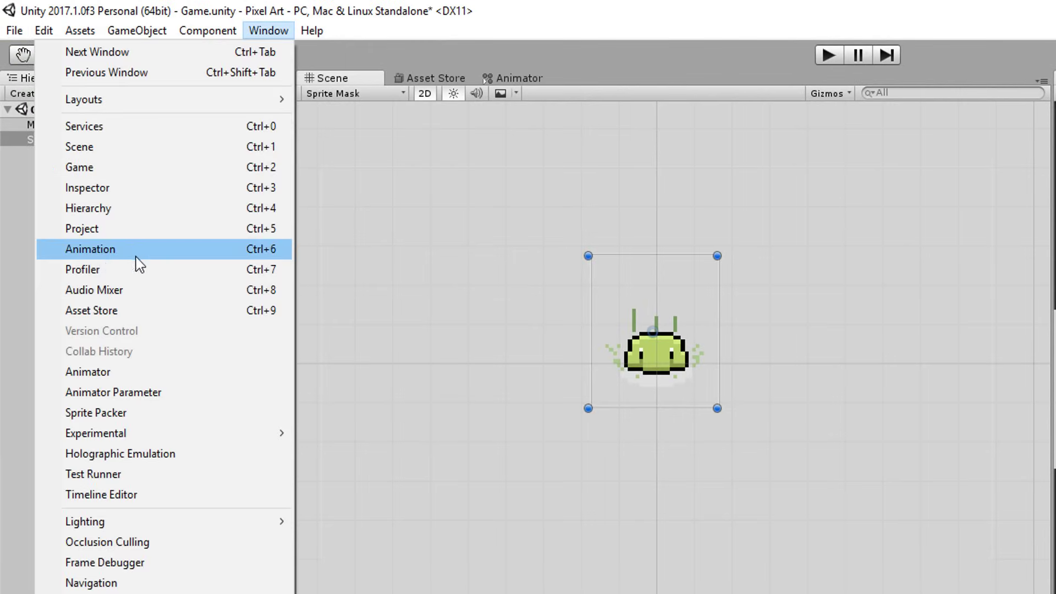
pyautogui.click(79, 250)
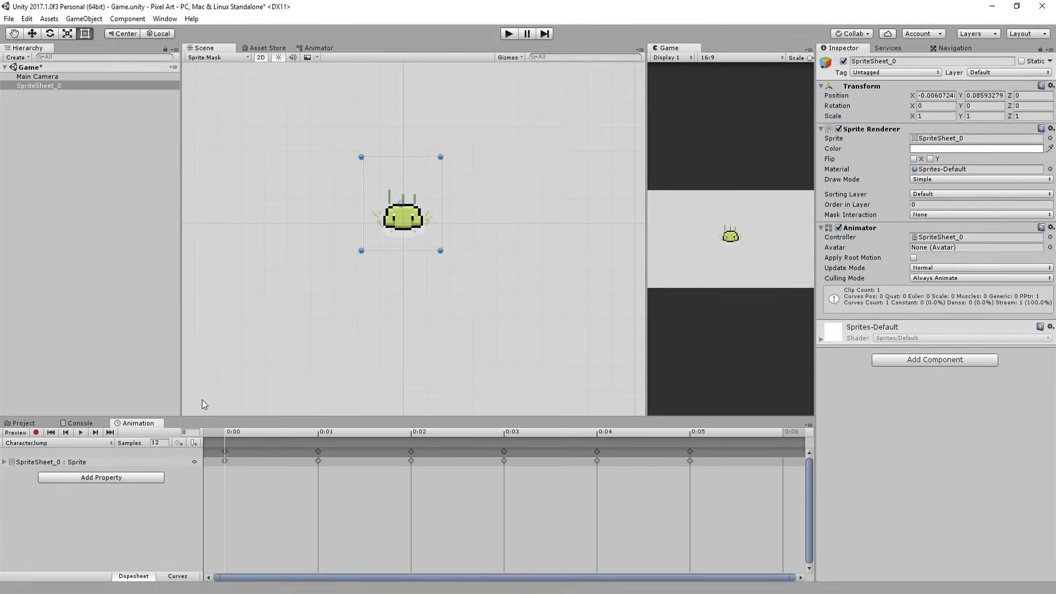
pyautogui.click(80, 433)
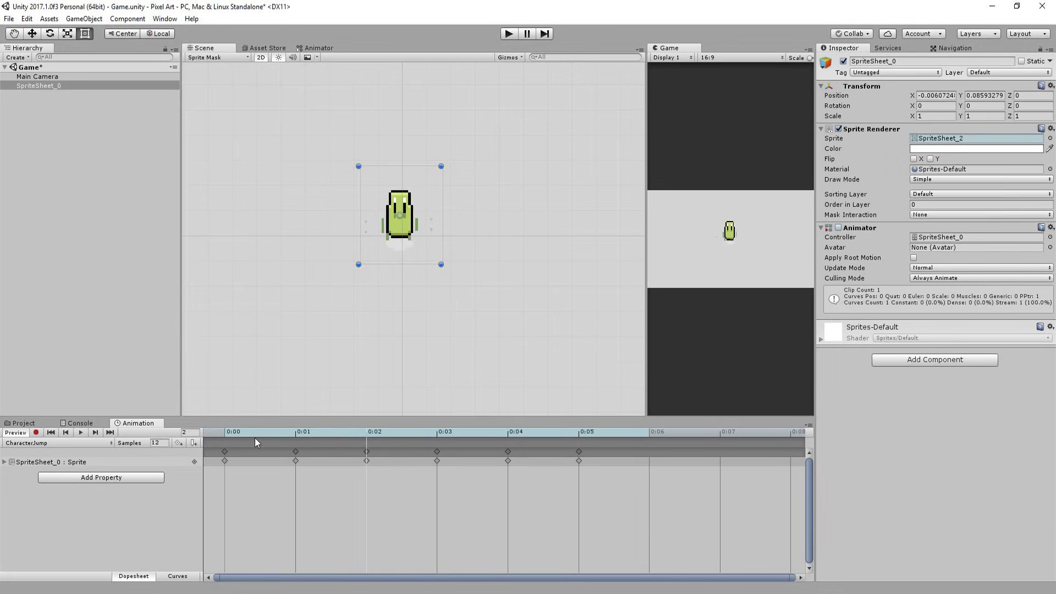
pyautogui.moveTo(256, 437); pyautogui.dragTo(483, 437)
# - Change the clip's Samples value, trying 24, then 8, then 10
pyautogui.click(227, 433)
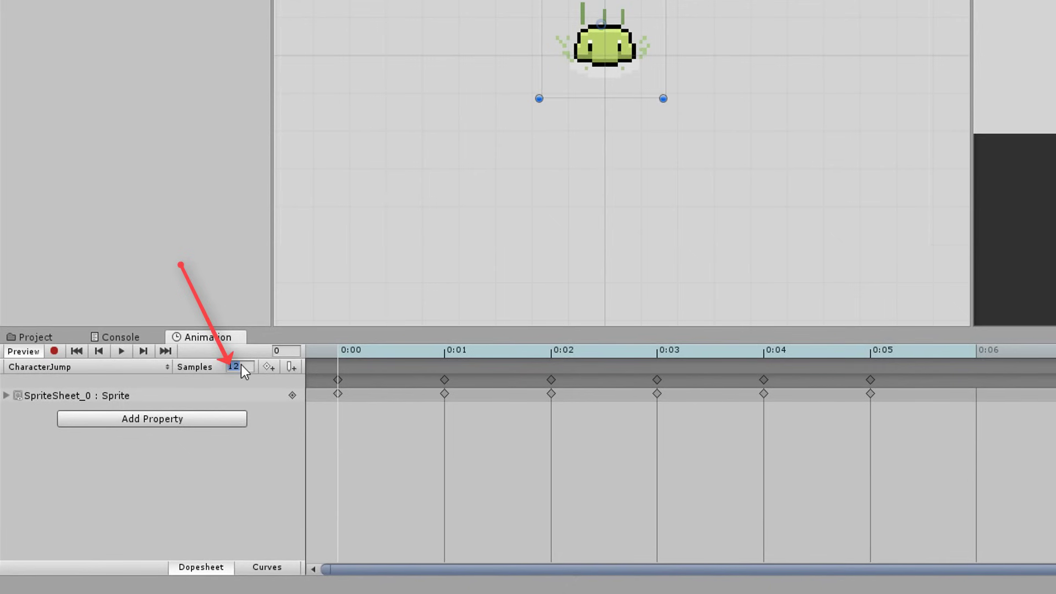
pyautogui.write('24')
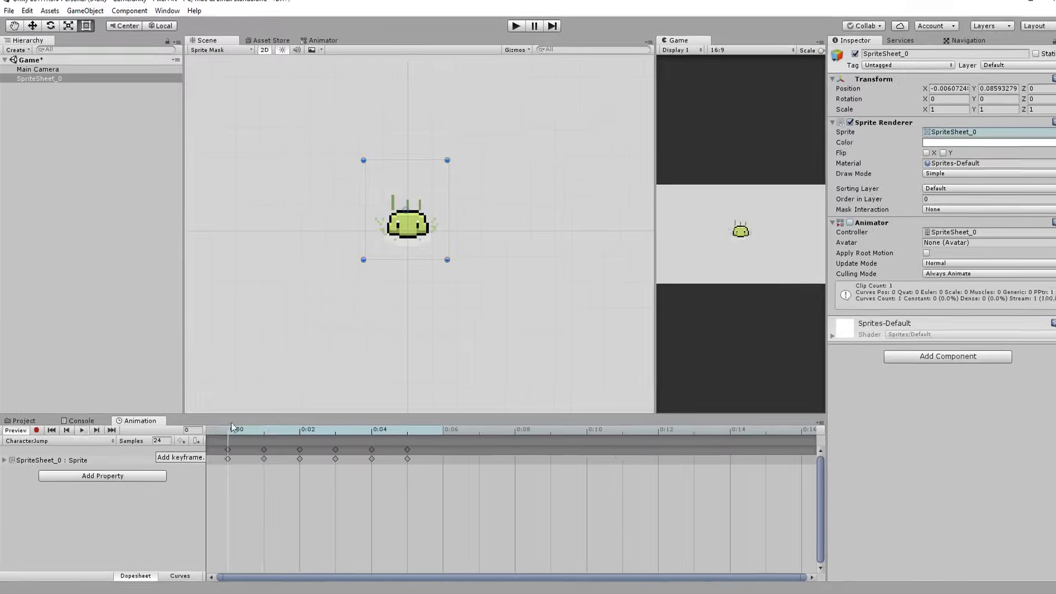
pyautogui.press('BackSpace')
pyautogui.press('BackSpace')
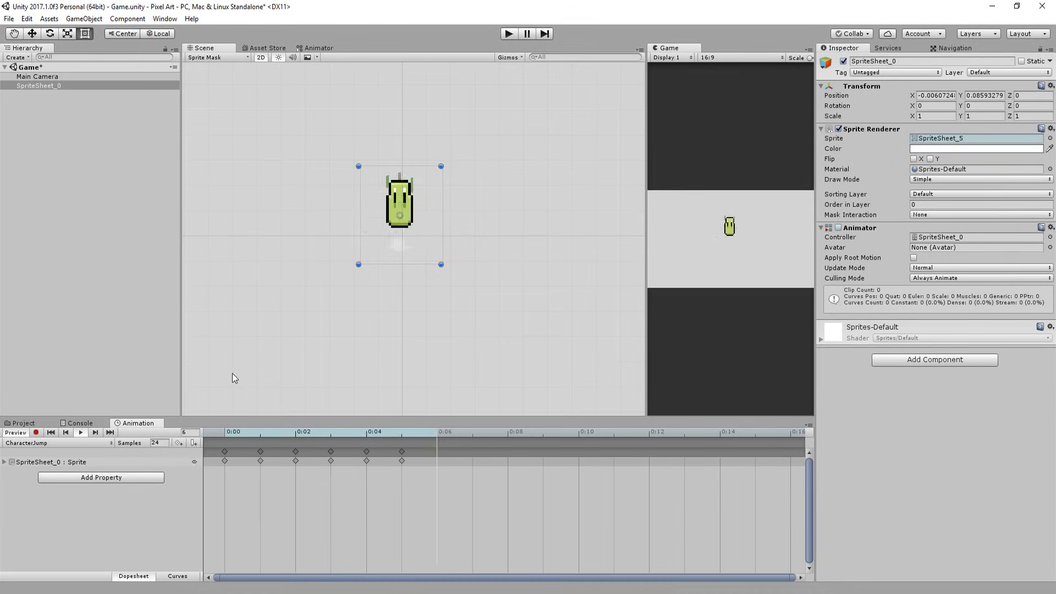
pyautogui.write('8')
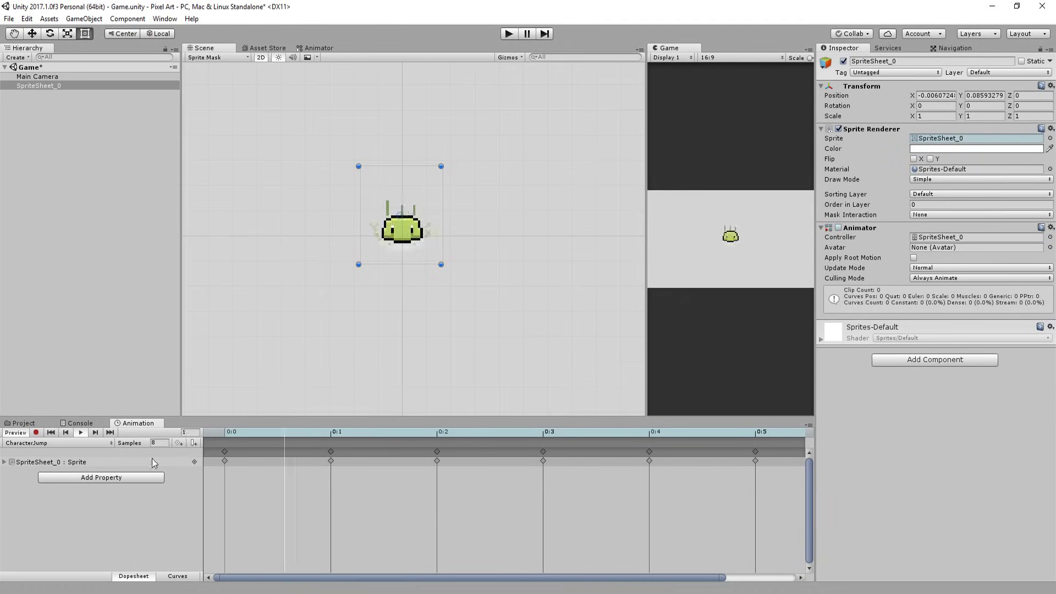
pyautogui.press('BackSpace')
pyautogui.write('10')
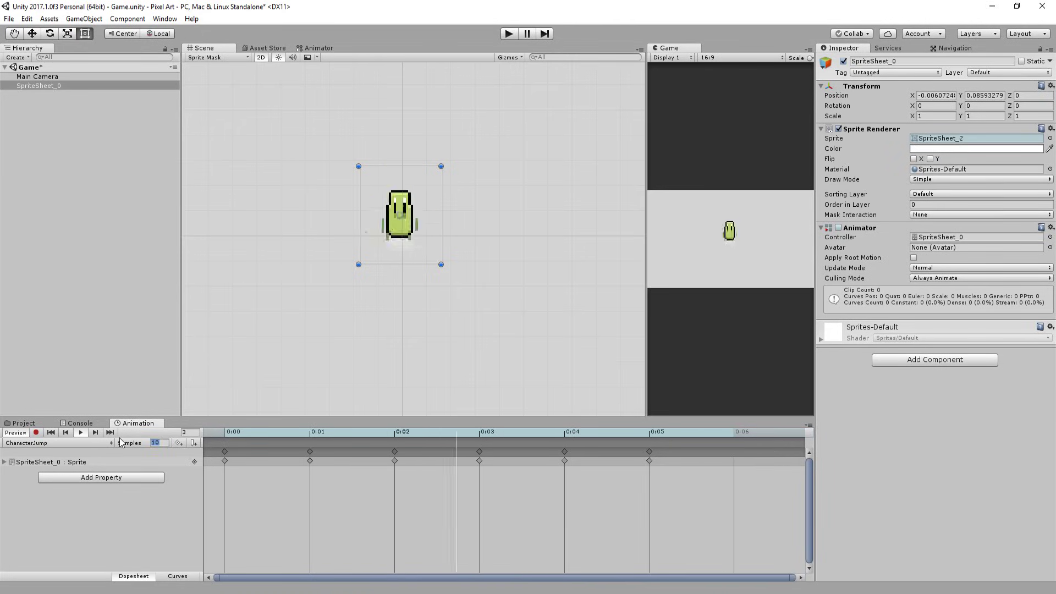
pyautogui.click(120, 439)
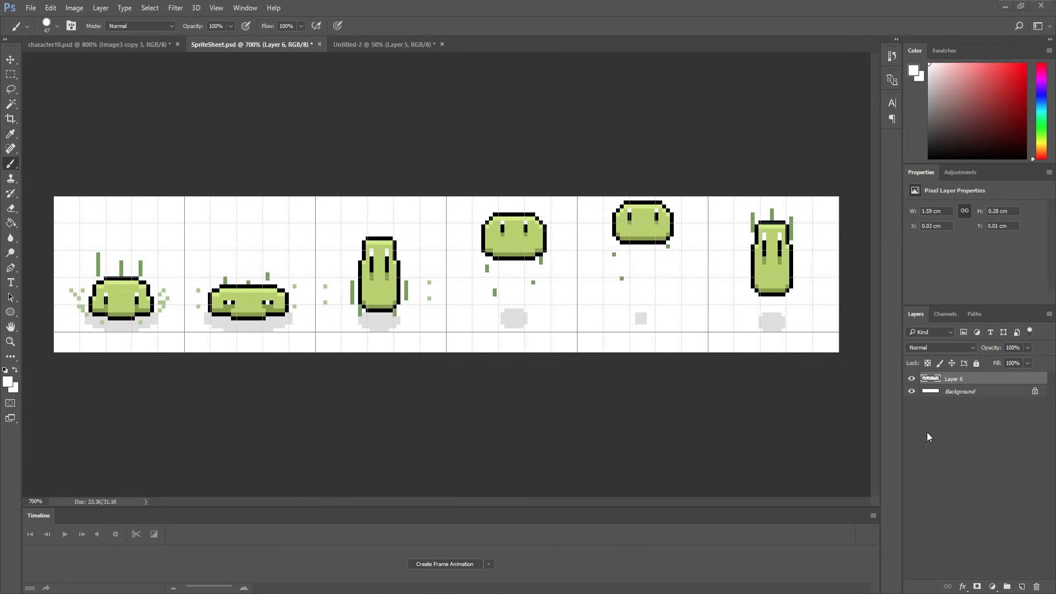
# - Save SpriteSheet.psd in Photoshop with Ctrl+S
pyautogui.hotkey('ctrl', 's')
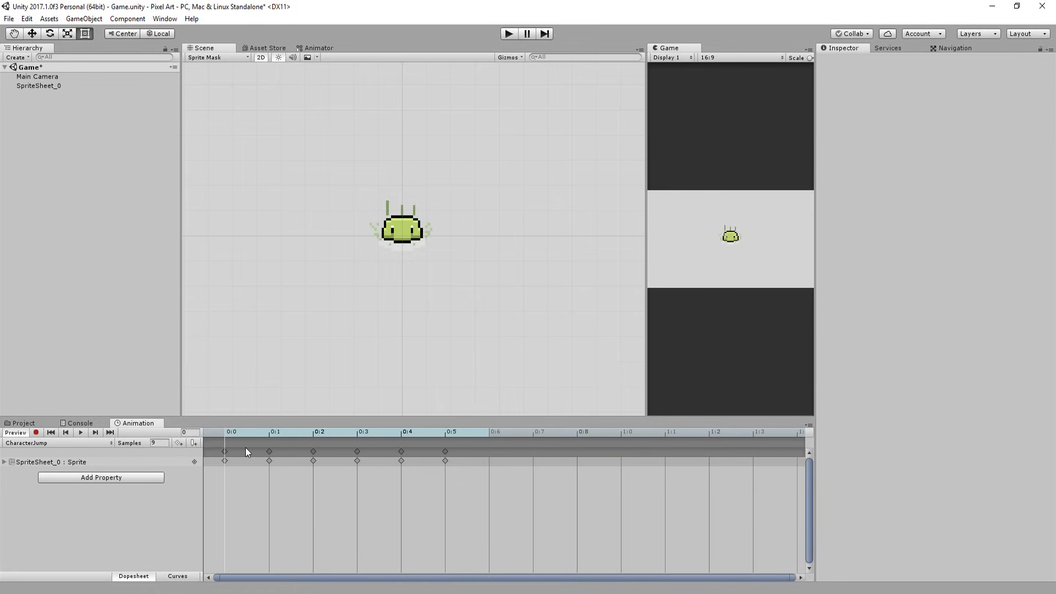
# - Move the CharacterJump keyframes from 0:2–0:5 one frame later, then replay the clip from the start
pyautogui.click(250, 448)
pyautogui.moveTo(476, 473); pyautogui.dragTo(314, 460)
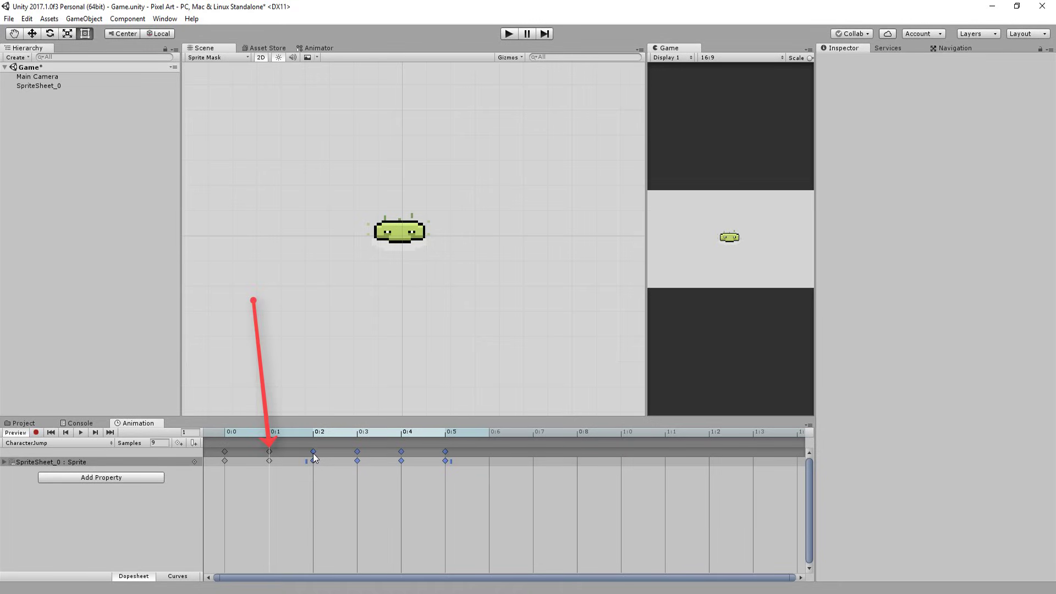
pyautogui.moveTo(312, 454); pyautogui.dragTo(349, 457)
pyautogui.click(225, 433)
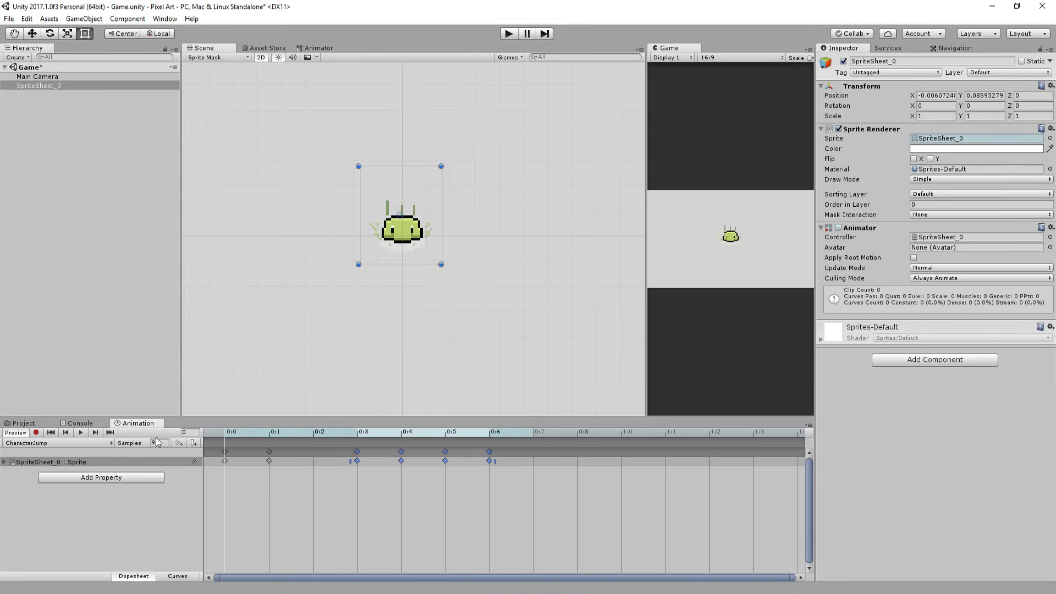
pyautogui.click(78, 434)
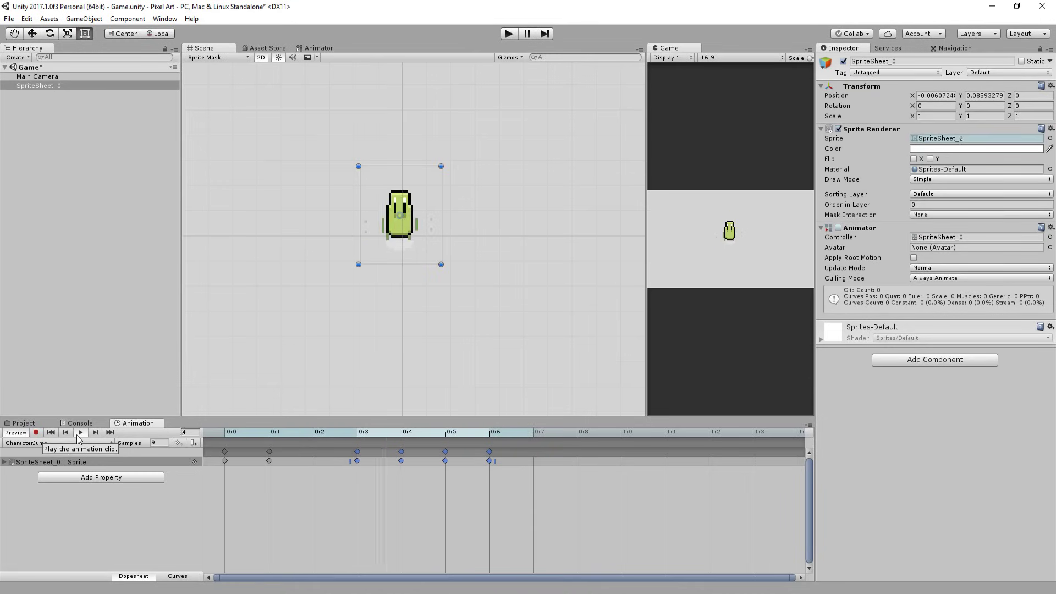